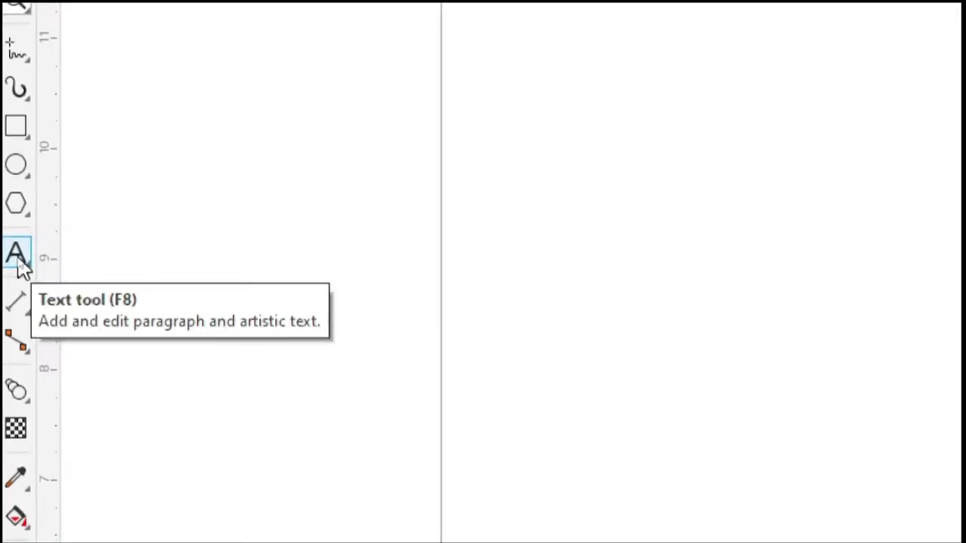
# Add the artistic text "UA" in Arial and enlarge it to about 5.98 by 3.32 inches on the upper part of the page.
pyautogui.click(16, 257)
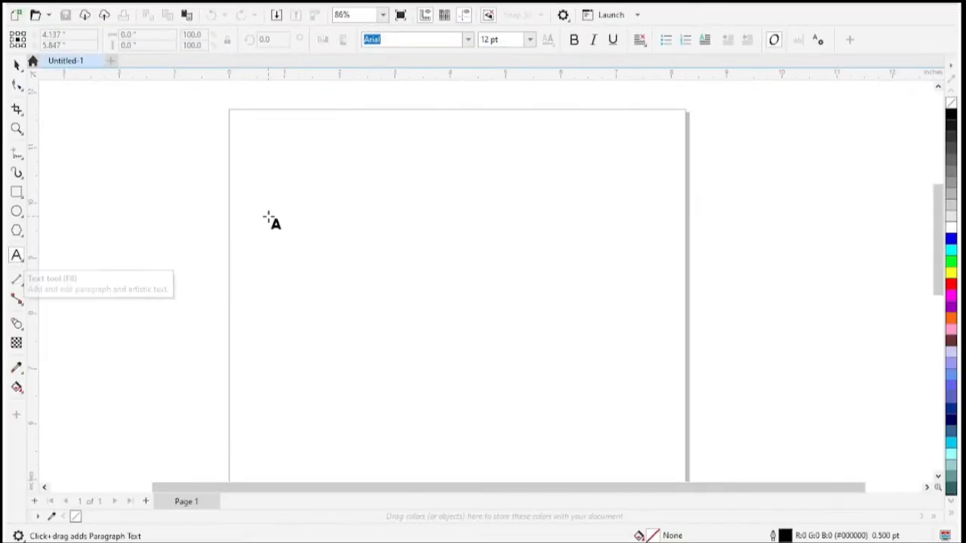
pyautogui.click(141, 471)
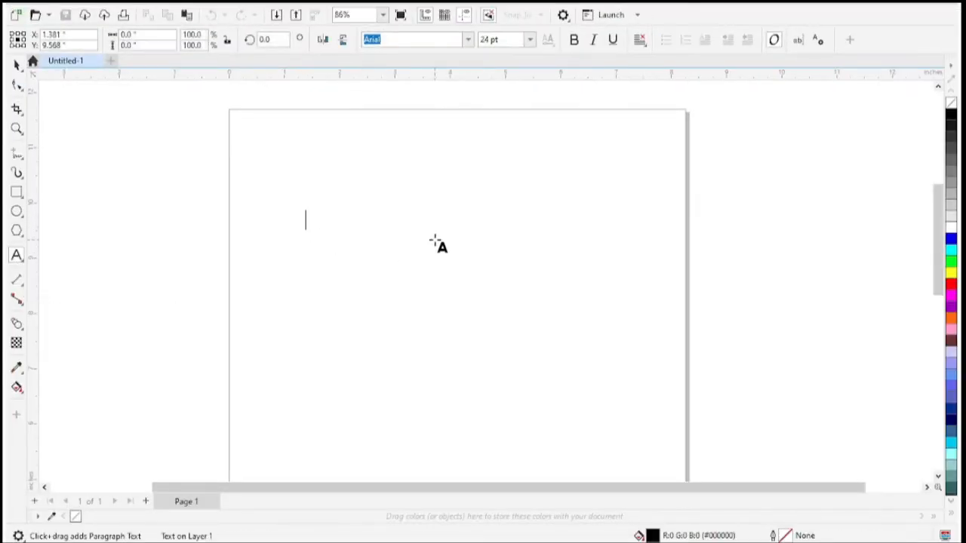
pyautogui.write('UA')
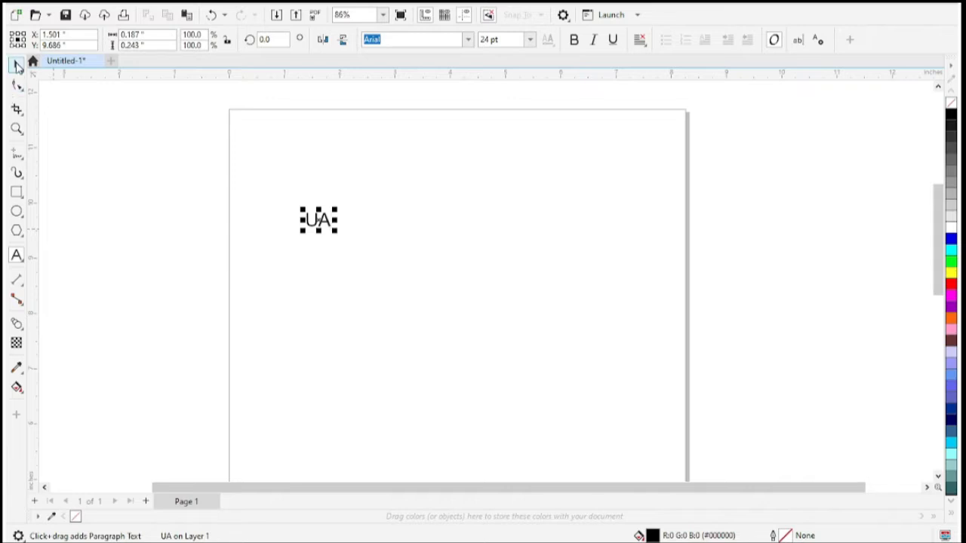
pyautogui.click(16, 65)
pyautogui.moveTo(337, 234); pyautogui.dragTo(641, 442)
pyautogui.moveTo(511, 317); pyautogui.dragTo(502, 278)
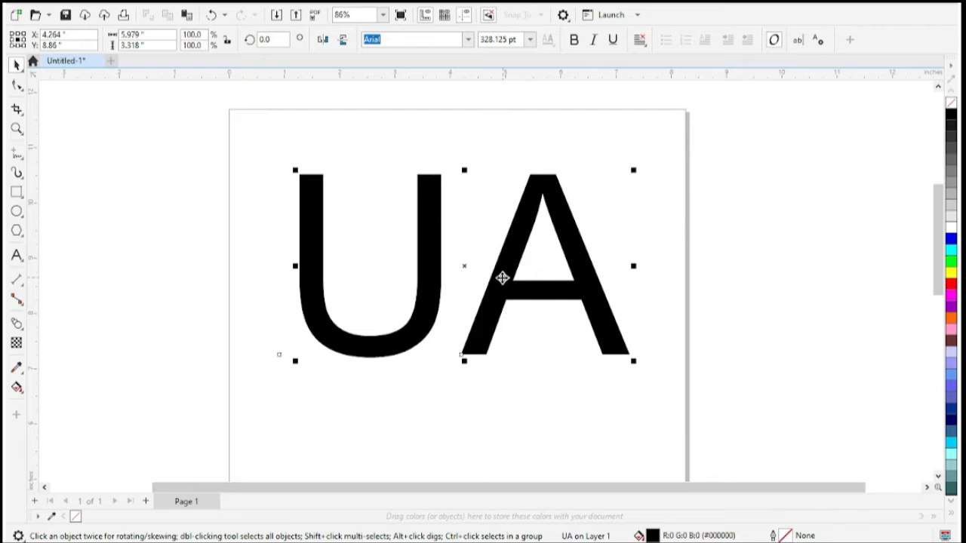
# Give the UA text a black outline with no fill and break it apart into separate letters.
pyautogui.rightClick(951, 113)
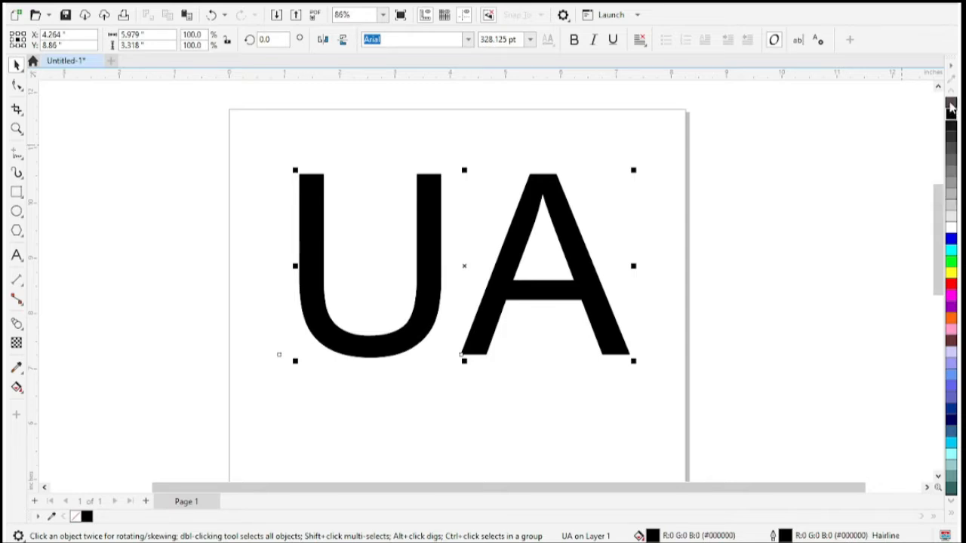
pyautogui.click(950, 106)
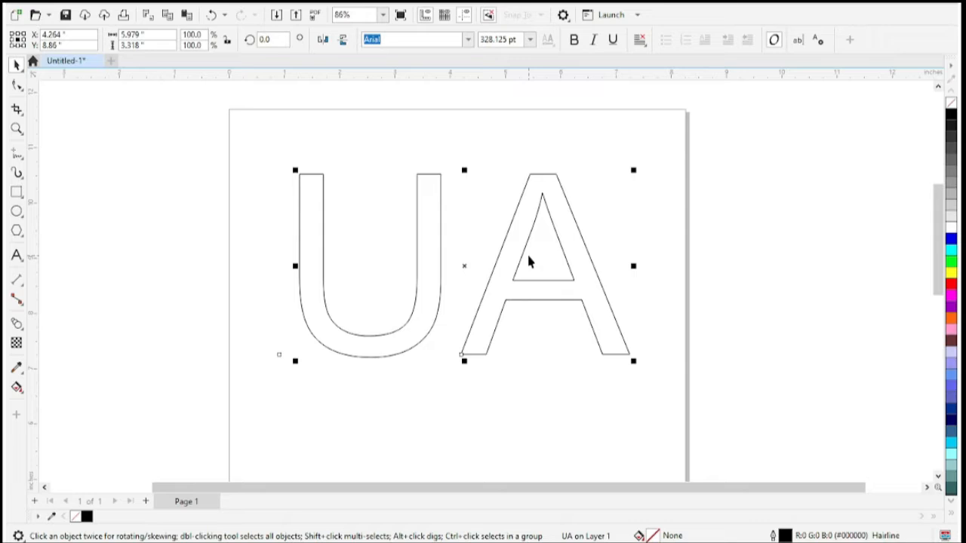
pyautogui.hotkey('ctrl', 'k')
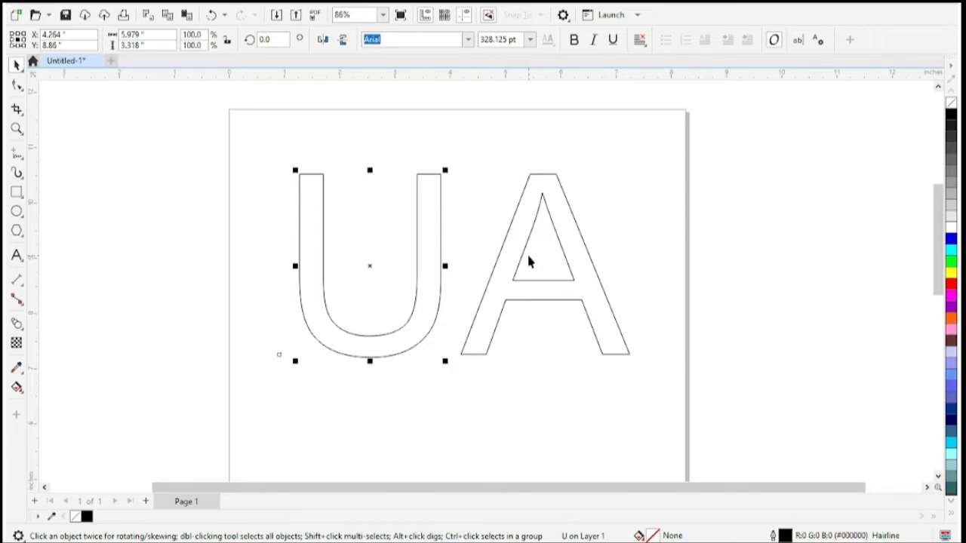
pyautogui.moveTo(507, 263); pyautogui.dragTo(767, 261)
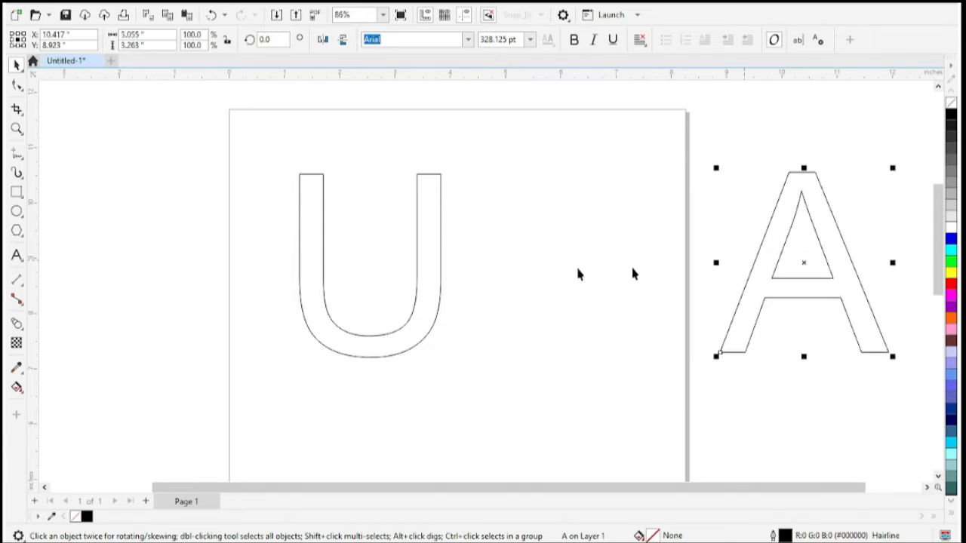
pyautogui.moveTo(421, 266); pyautogui.dragTo(248, 259)
pyautogui.hotkey('ctrl', 'z')
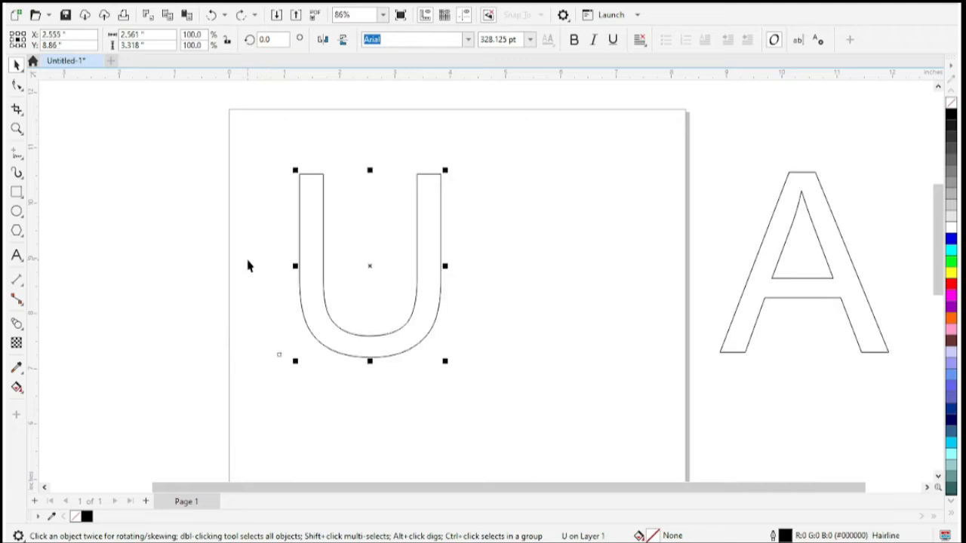
pyautogui.hotkey('ctrl', 'z')
# Move the letter A slightly away from the U, and convert the U to curves.
pyautogui.moveTo(519, 262)
pyautogui.mouseDown()
pyautogui.moveTo(536, 259)
pyautogui.moveTo(524, 254)
pyautogui.mouseUp()
pyautogui.click(419, 276)
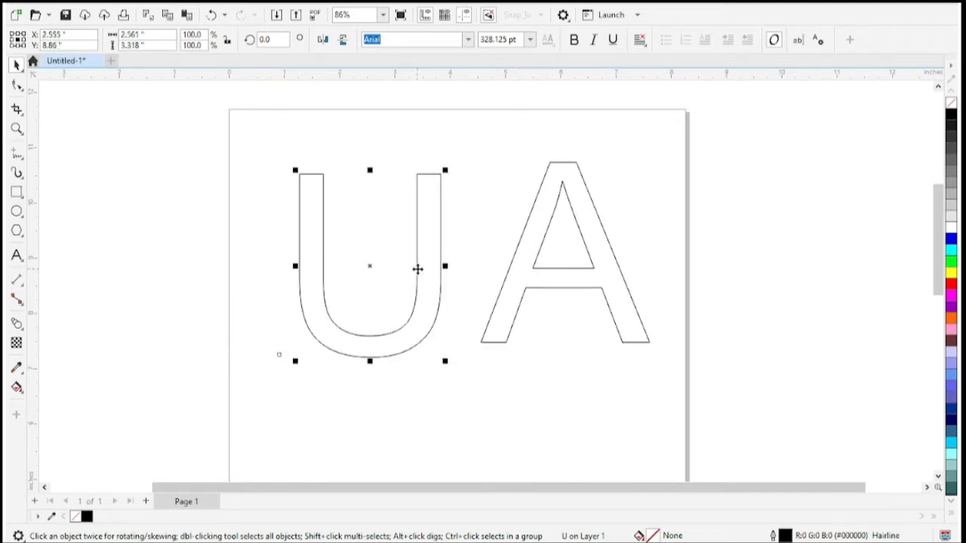
pyautogui.click(16, 129)
pyautogui.moveTo(276, 159); pyautogui.dragTo(693, 378)
pyautogui.click(17, 66)
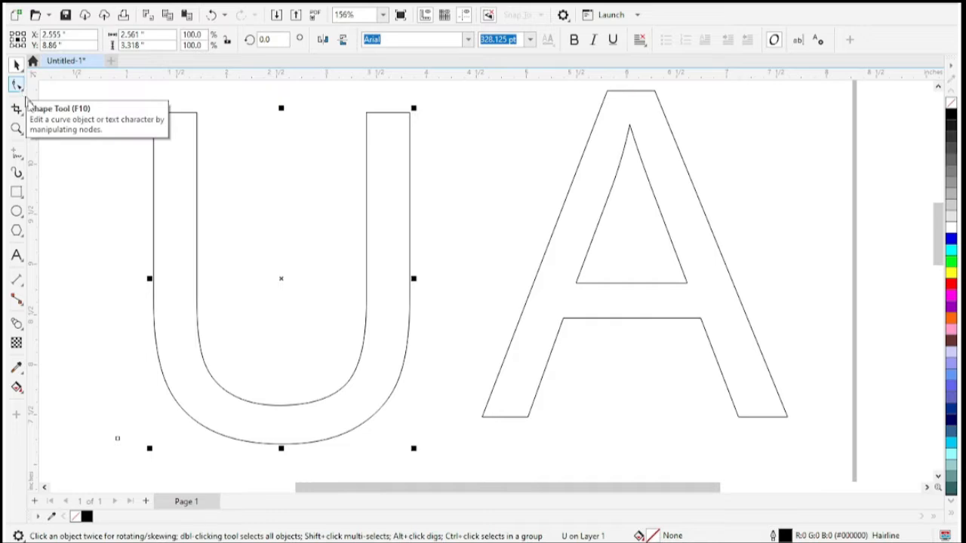
pyautogui.click(153, 3)
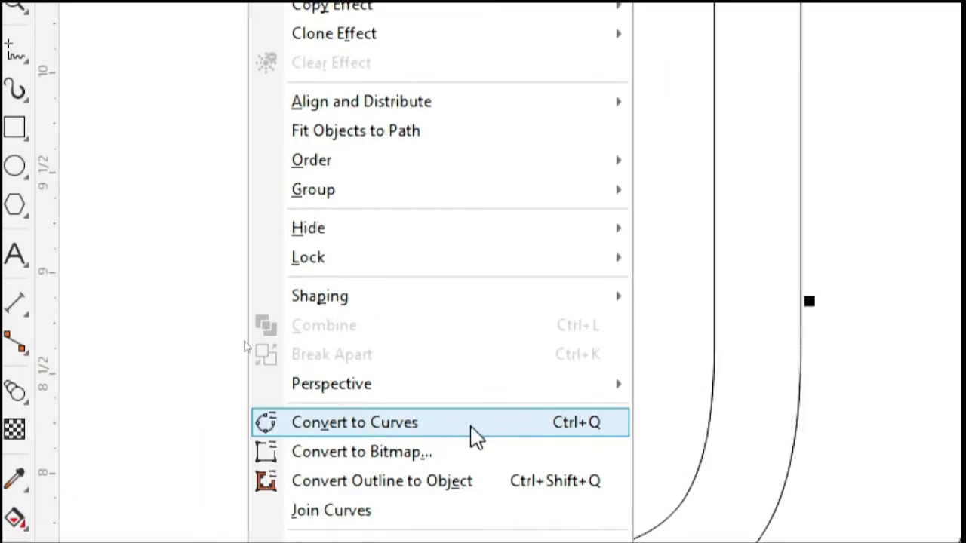
pyautogui.click(468, 425)
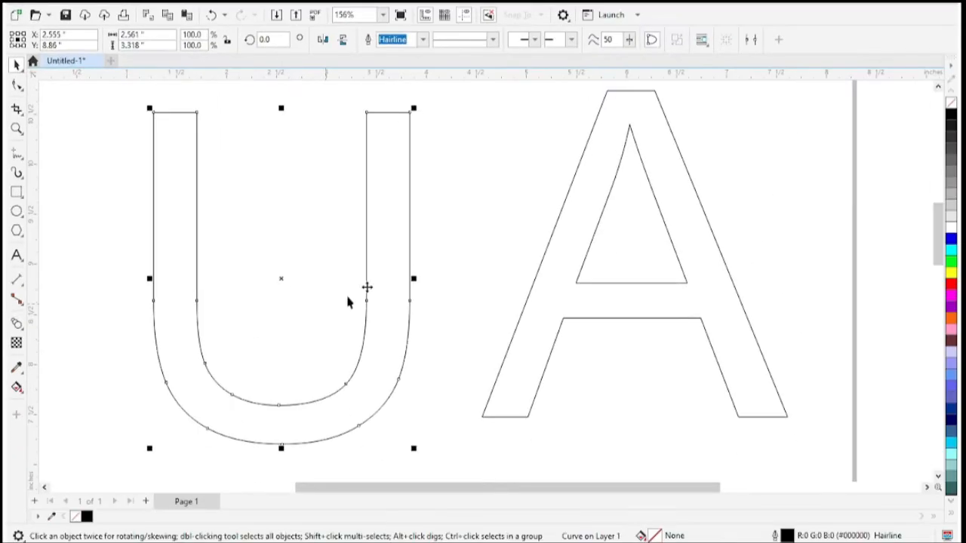
# Convert the letter A to curves and deselect it.
pyautogui.click(549, 324)
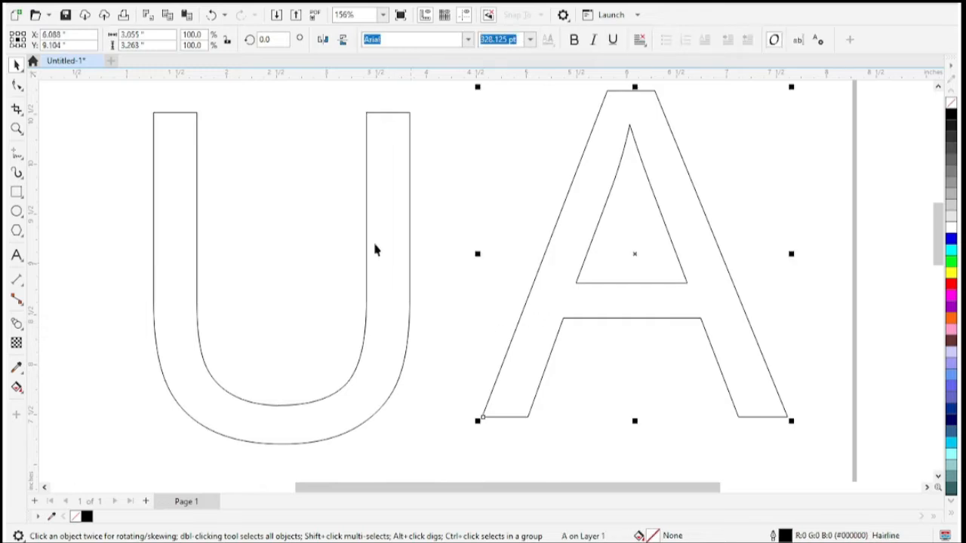
pyautogui.click(157, 6)
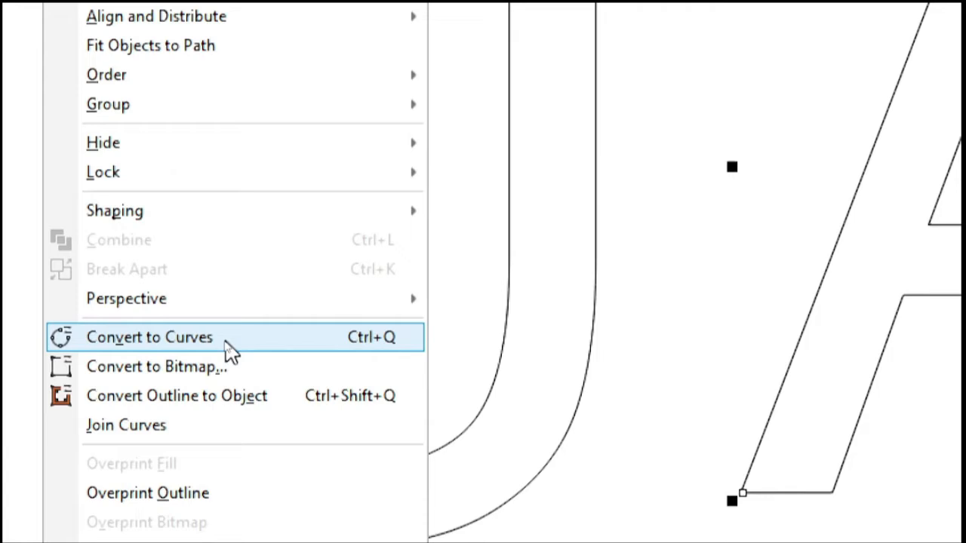
pyautogui.click(224, 341)
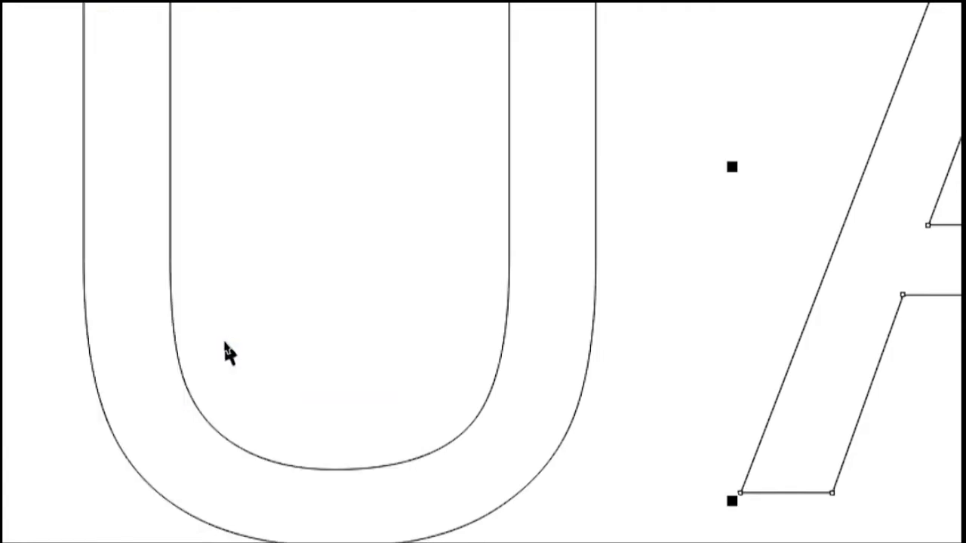
pyautogui.click(24, 249)
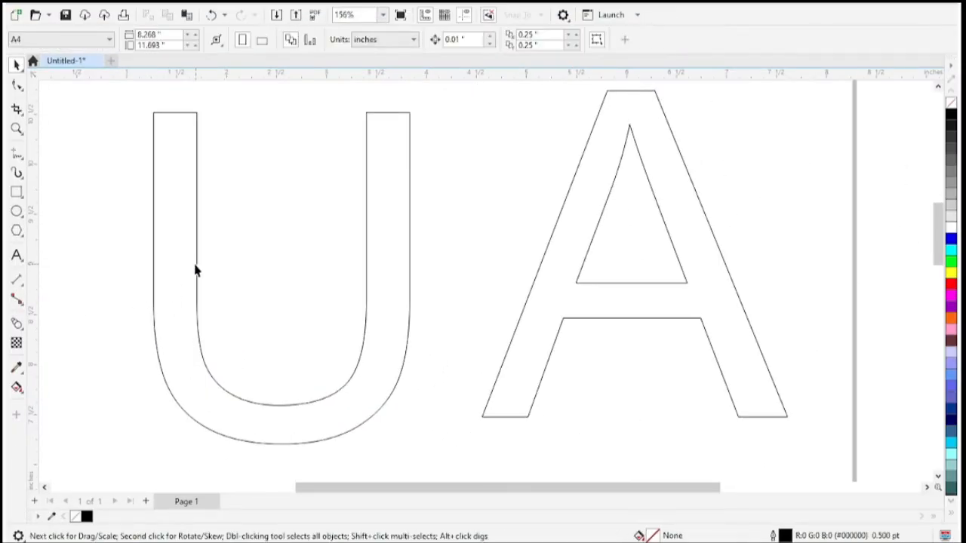
# Break the U's outline at its upper-left outer corner with the Shape tool and delete the outer nodes down its left side.
pyautogui.click(195, 266)
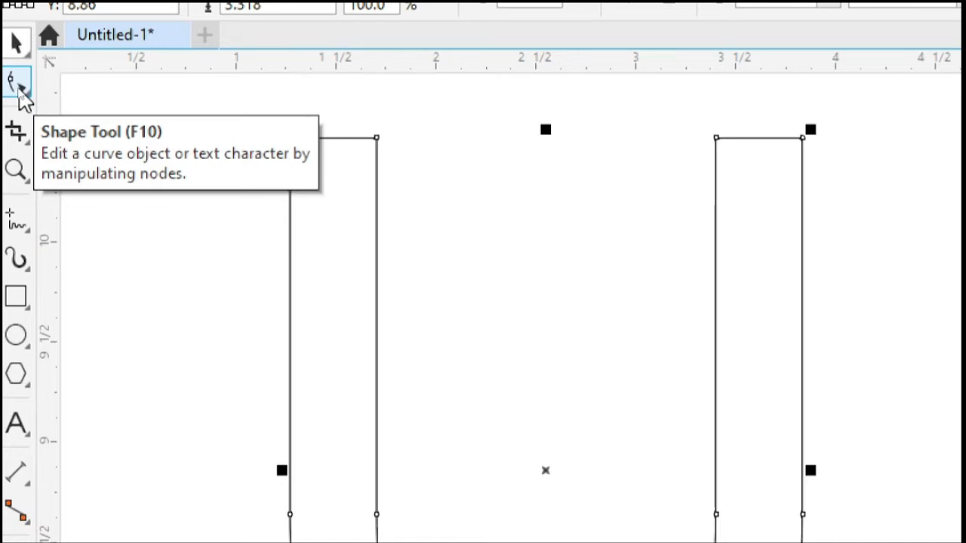
pyautogui.click(20, 91)
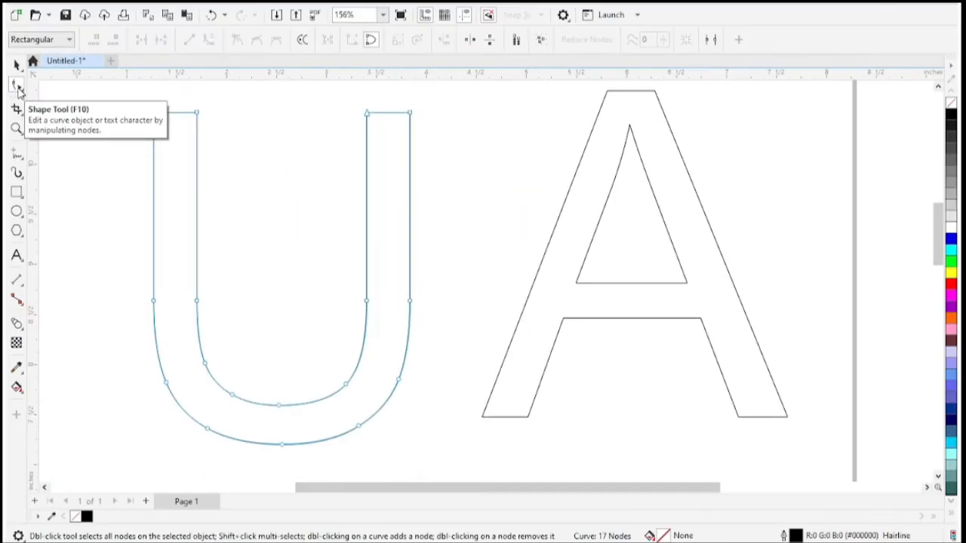
pyautogui.click(197, 114)
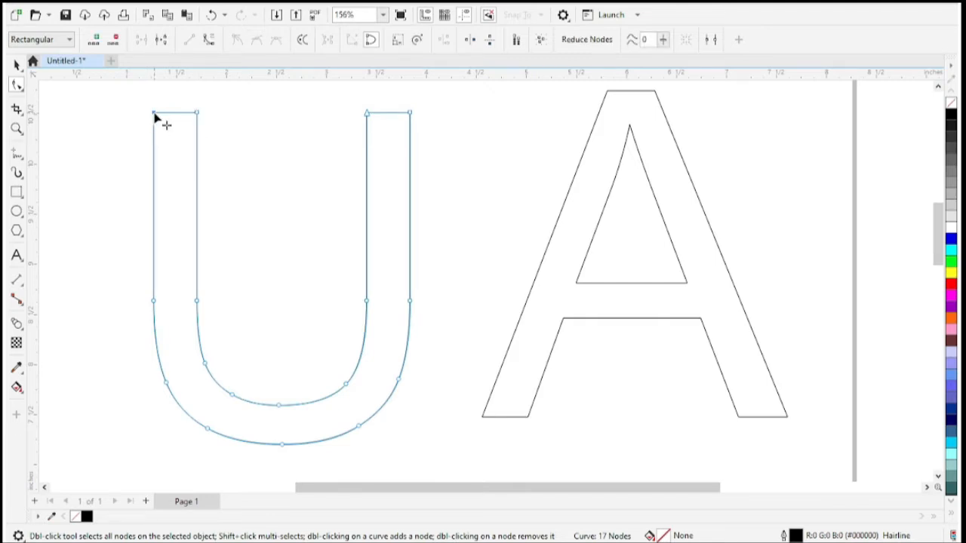
pyautogui.click(160, 41)
pyautogui.click(116, 43)
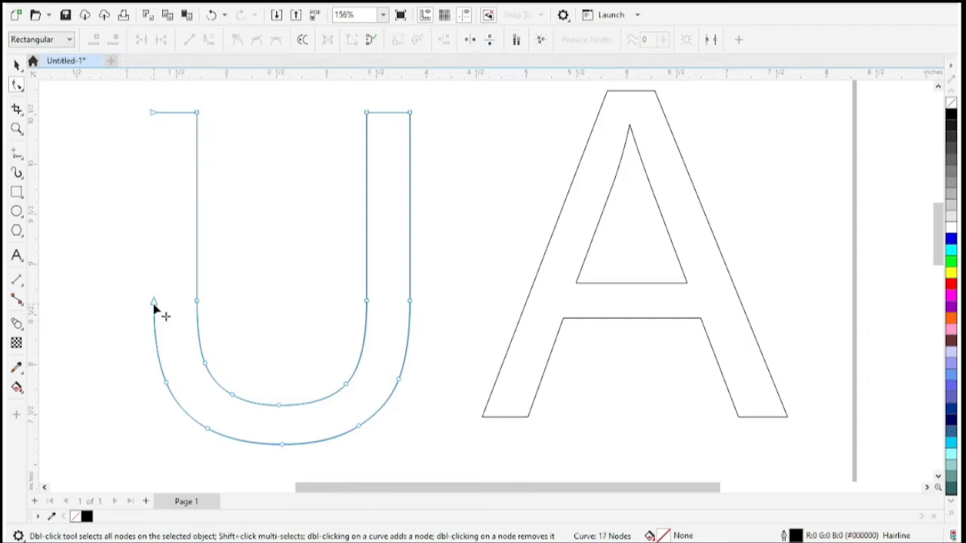
pyautogui.moveTo(140, 293); pyautogui.dragTo(194, 448)
pyautogui.click(113, 39)
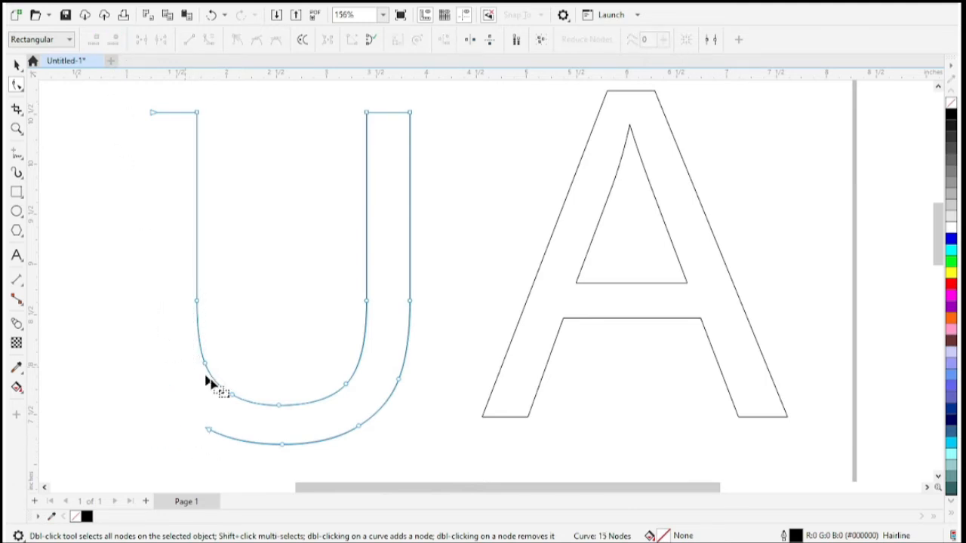
# Delete the remaining outer nodes along the U's bottom curve and up its right side.
pyautogui.moveTo(172, 411); pyautogui.dragTo(379, 464)
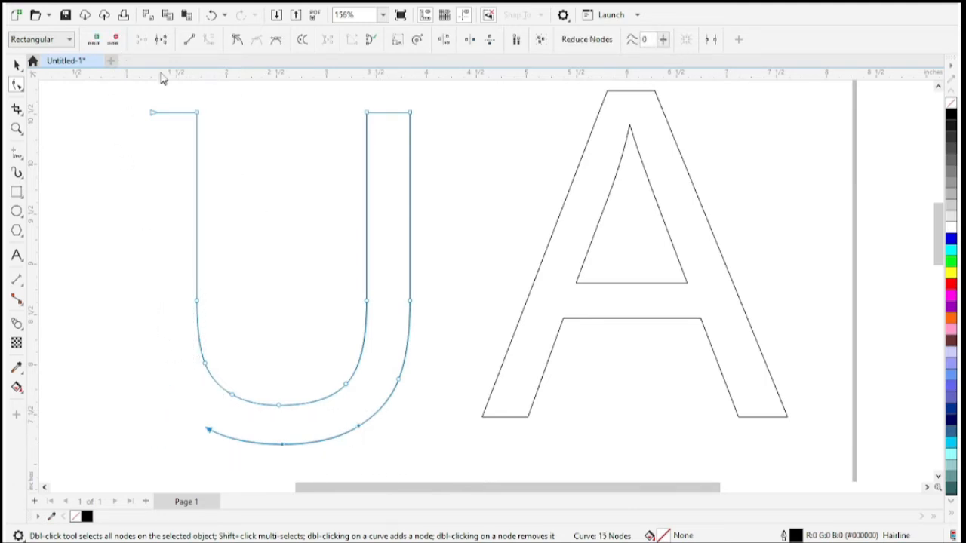
pyautogui.click(114, 43)
pyautogui.moveTo(452, 182); pyautogui.dragTo(381, 412)
pyautogui.click(114, 40)
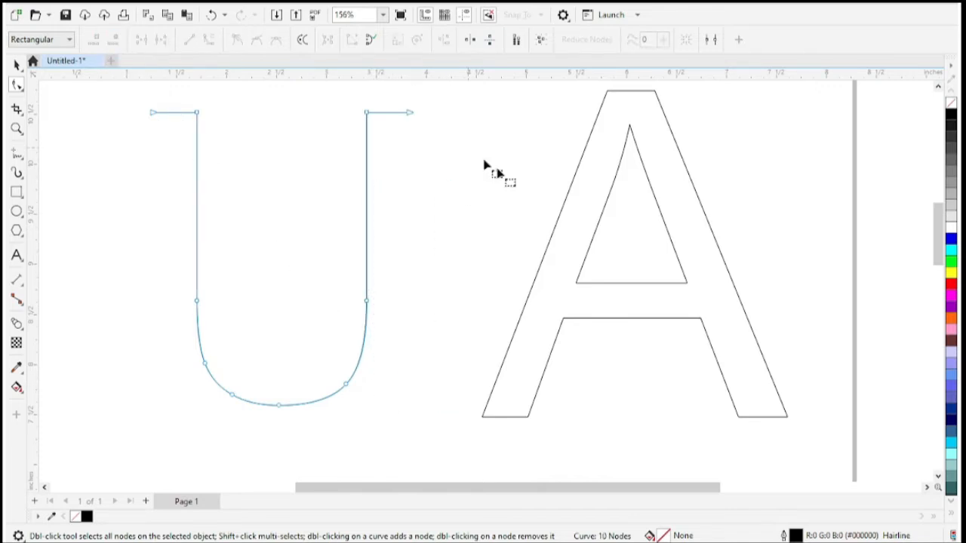
# Delete the outer end nodes of the short horizontal segments at the tops of both U arms, and deselect the curve.
pyautogui.click(411, 115)
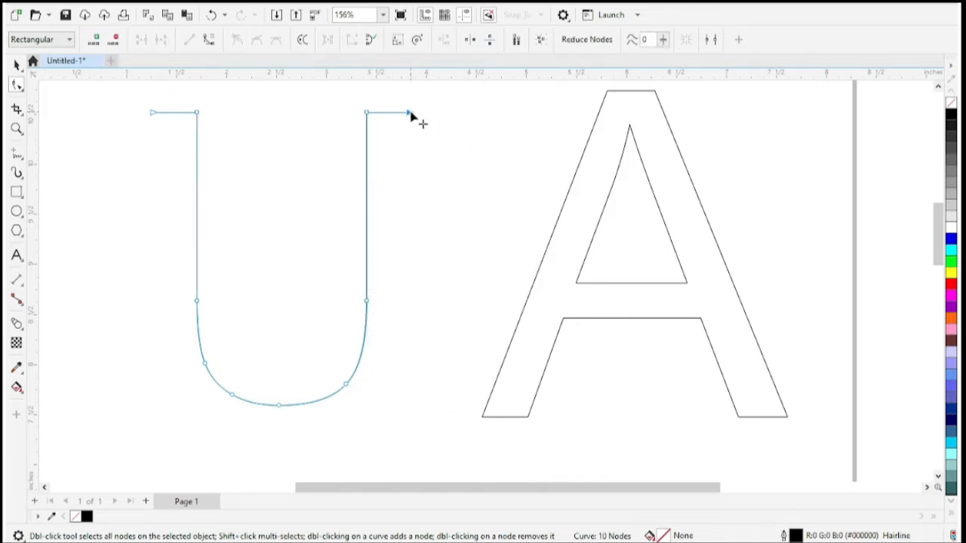
pyautogui.click(114, 41)
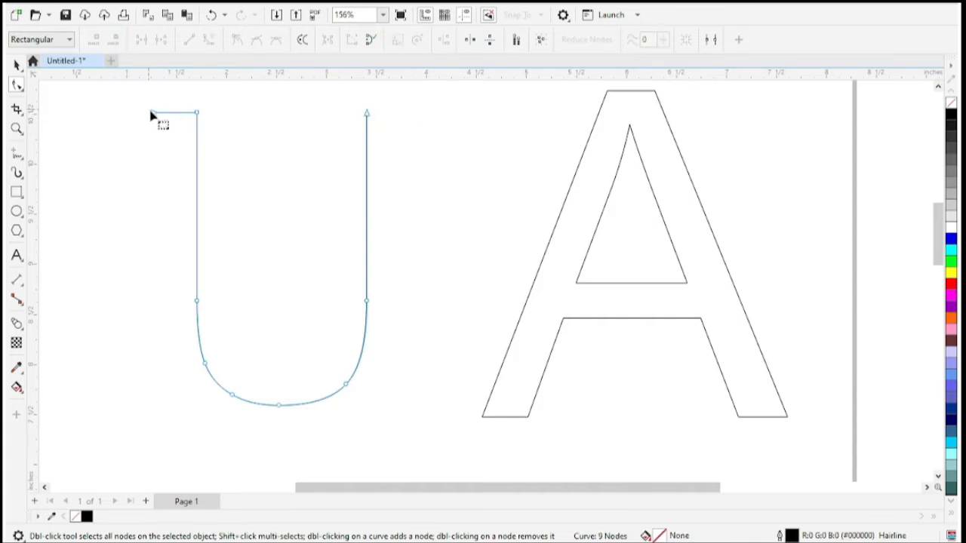
pyautogui.click(153, 115)
pyautogui.click(116, 41)
pyautogui.click(17, 65)
pyautogui.click(294, 241)
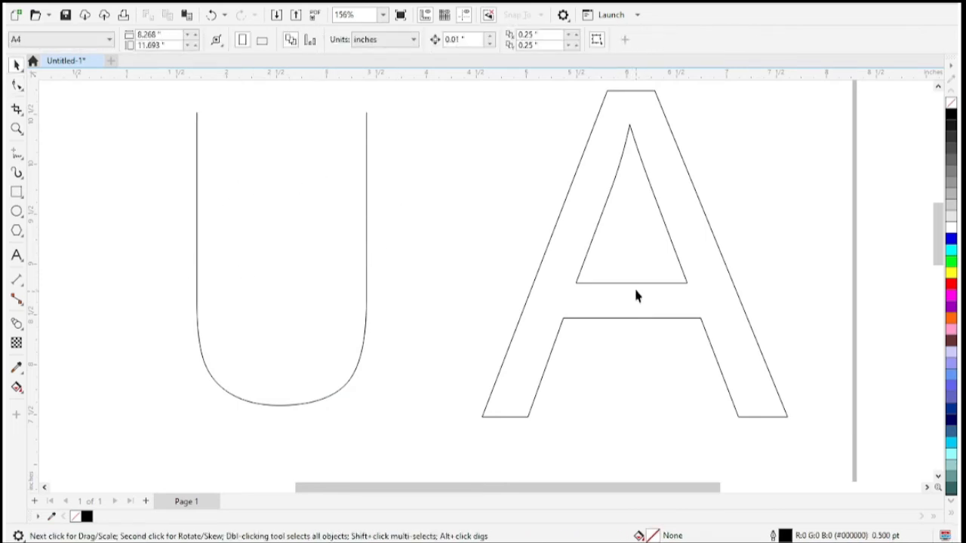
# Move the A slightly closer to the U and delete the nodes of its inner triangle and of its crossbar's lower edge.
pyautogui.moveTo(636, 285); pyautogui.dragTo(602, 284)
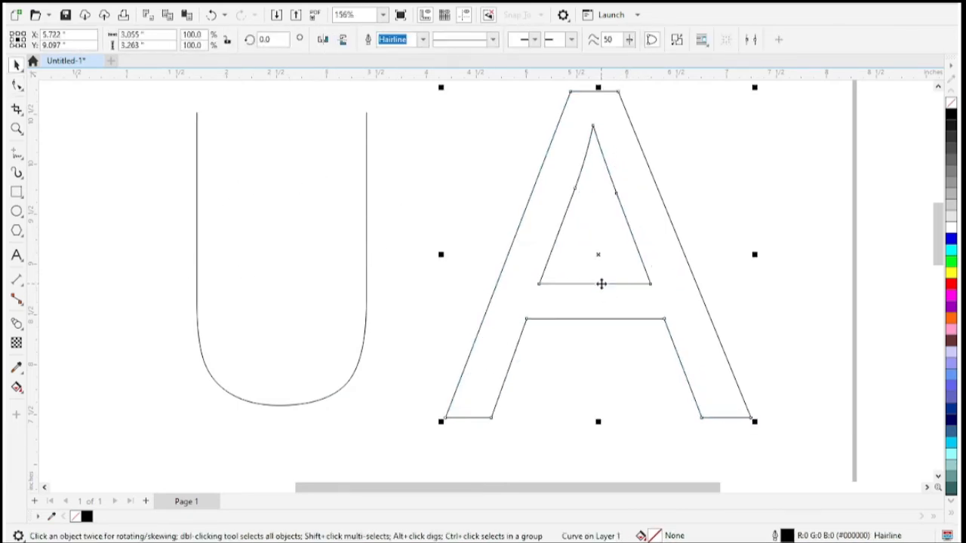
pyautogui.click(18, 87)
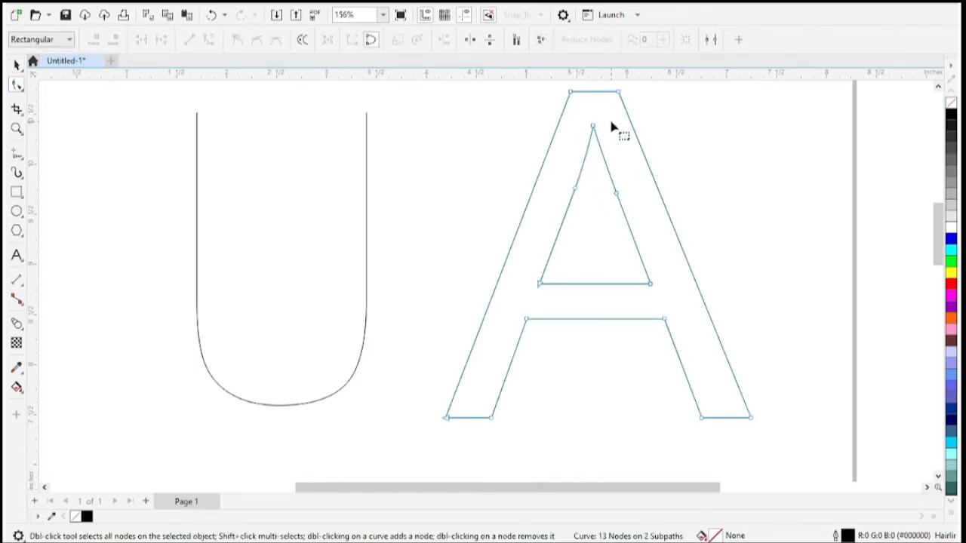
pyautogui.moveTo(618, 125); pyautogui.dragTo(632, 222)
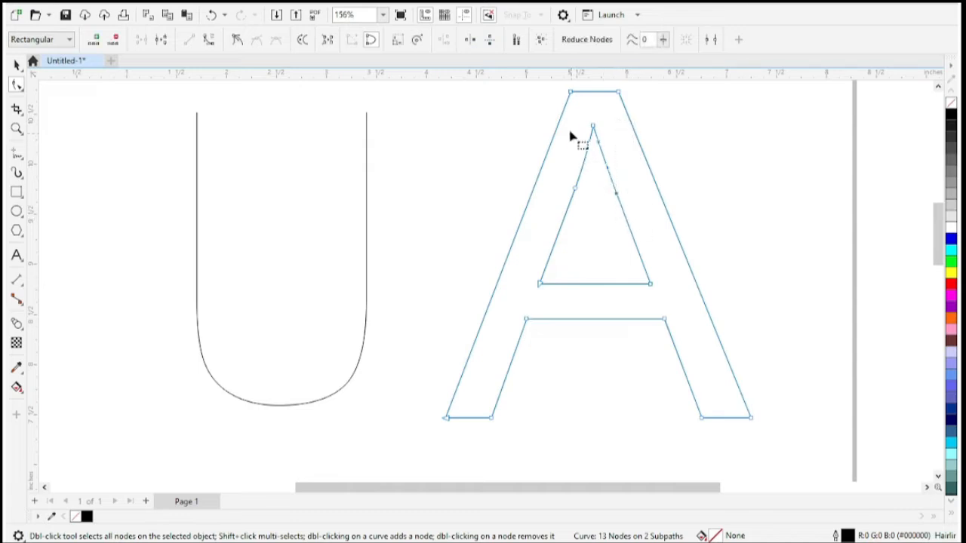
pyautogui.moveTo(566, 125); pyautogui.dragTo(630, 236)
pyautogui.click(115, 40)
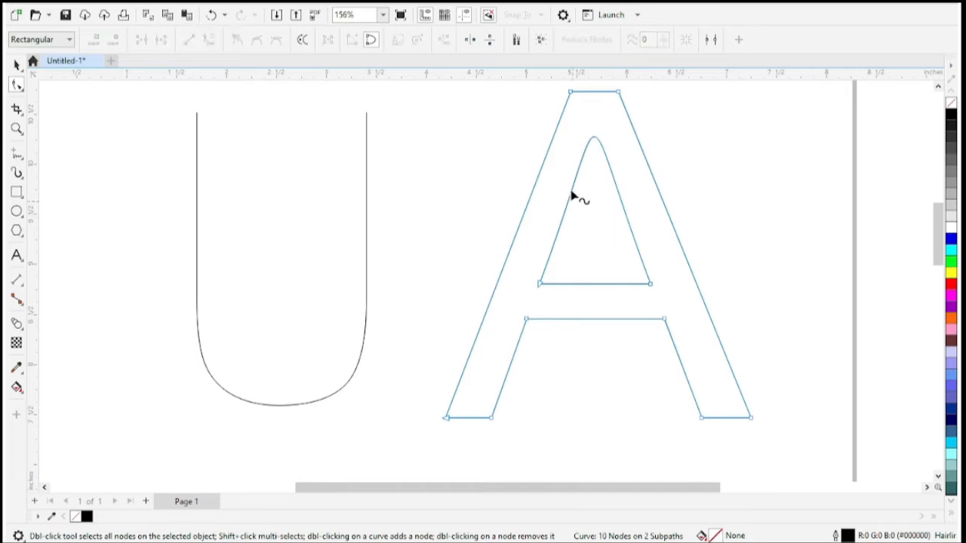
pyautogui.moveTo(531, 272); pyautogui.dragTo(672, 305)
pyautogui.click(115, 40)
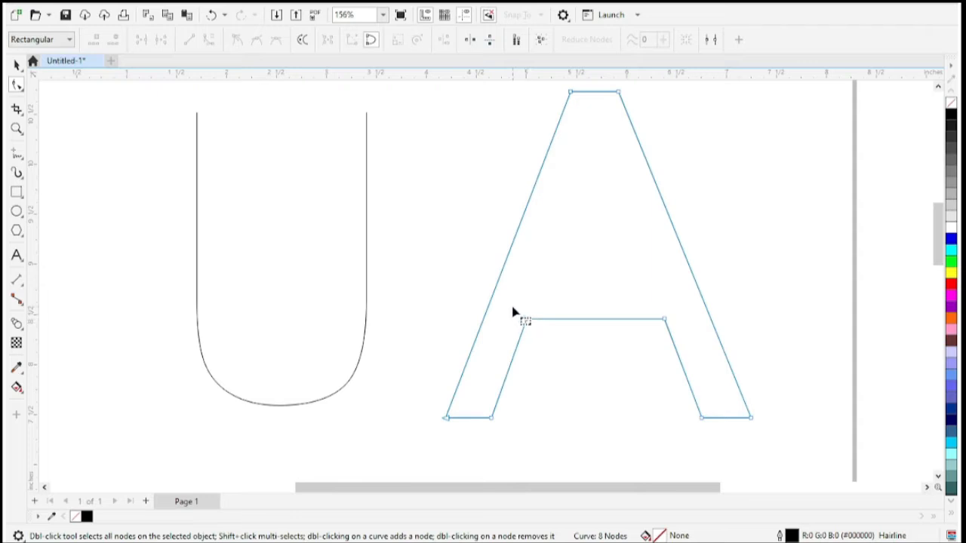
pyautogui.moveTo(516, 311); pyautogui.dragTo(680, 354)
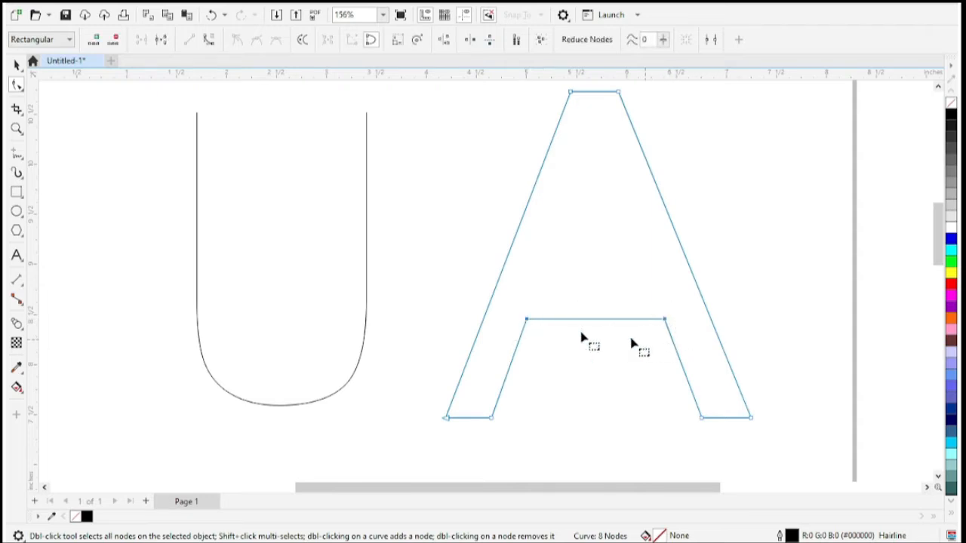
pyautogui.click(115, 39)
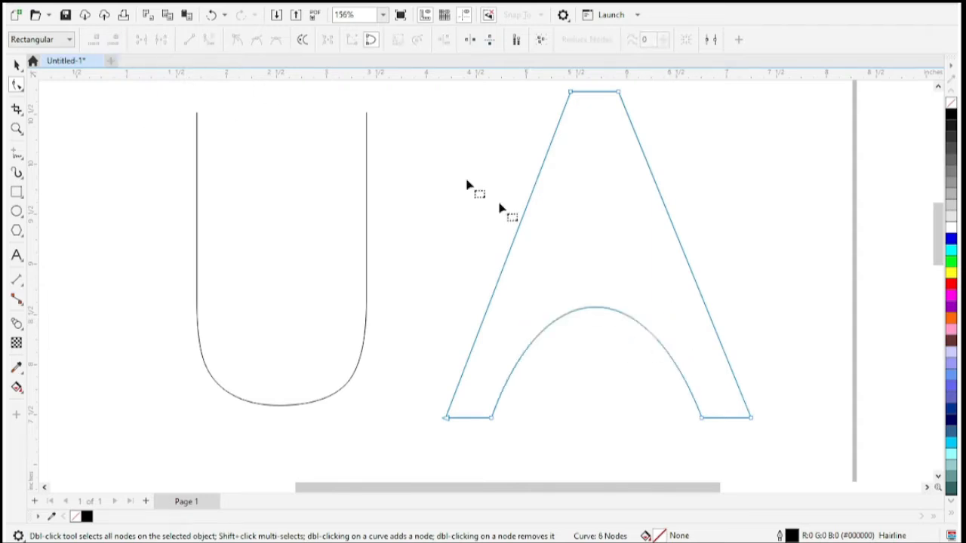
# Delete the inner corner nodes at the bottoms of both of the A's feet.
pyautogui.click(492, 419)
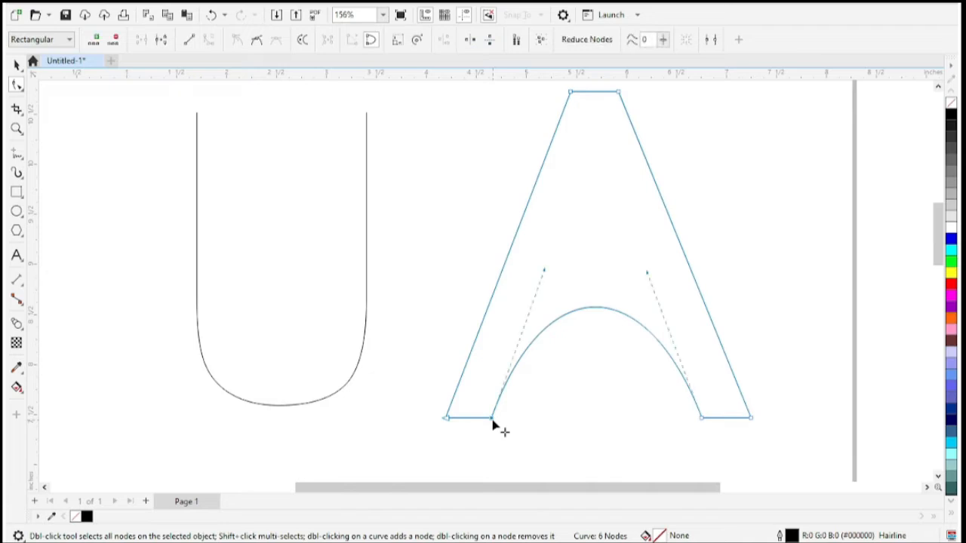
pyautogui.click(115, 39)
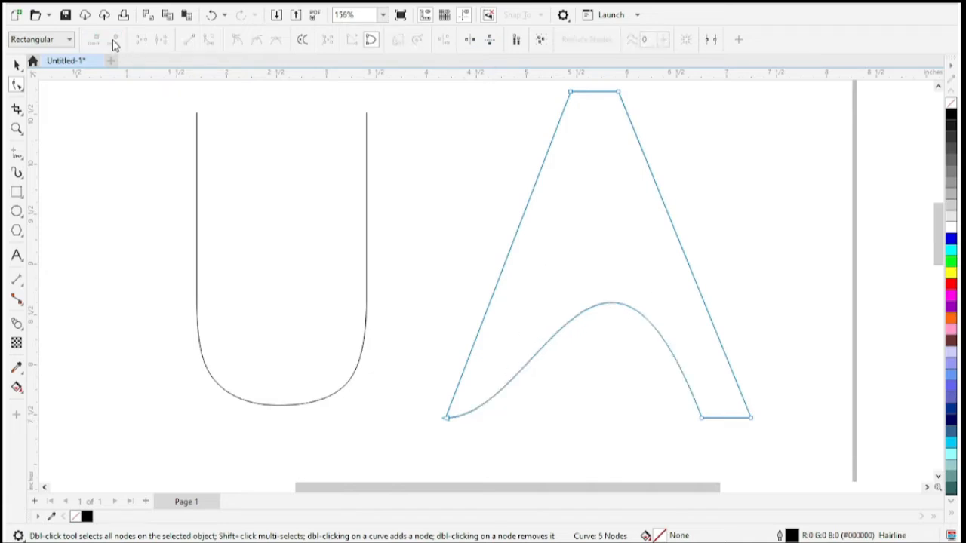
pyautogui.click(702, 421)
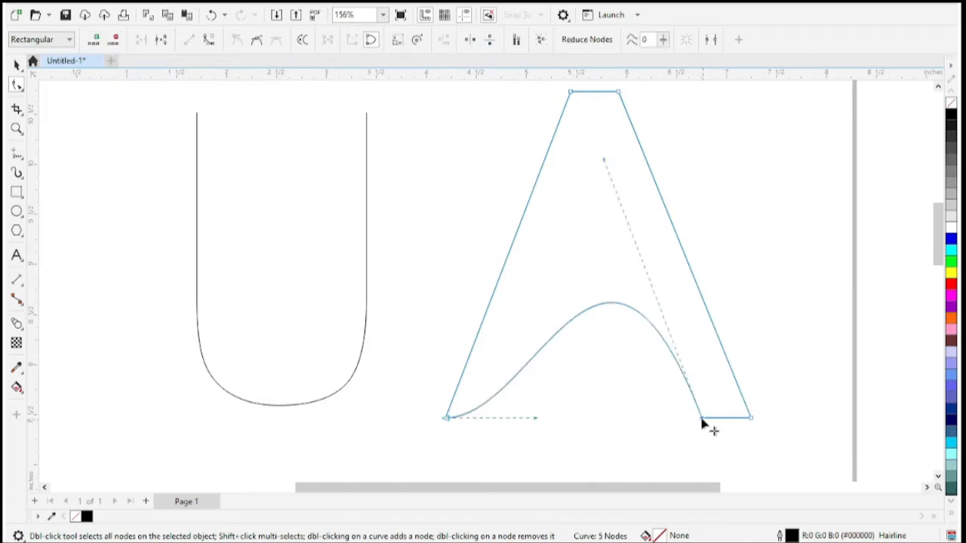
pyautogui.click(115, 39)
# Break the A's outline at its lower-left corner and delete the overlapping end node to remove the baseline segment.
pyautogui.click(447, 419)
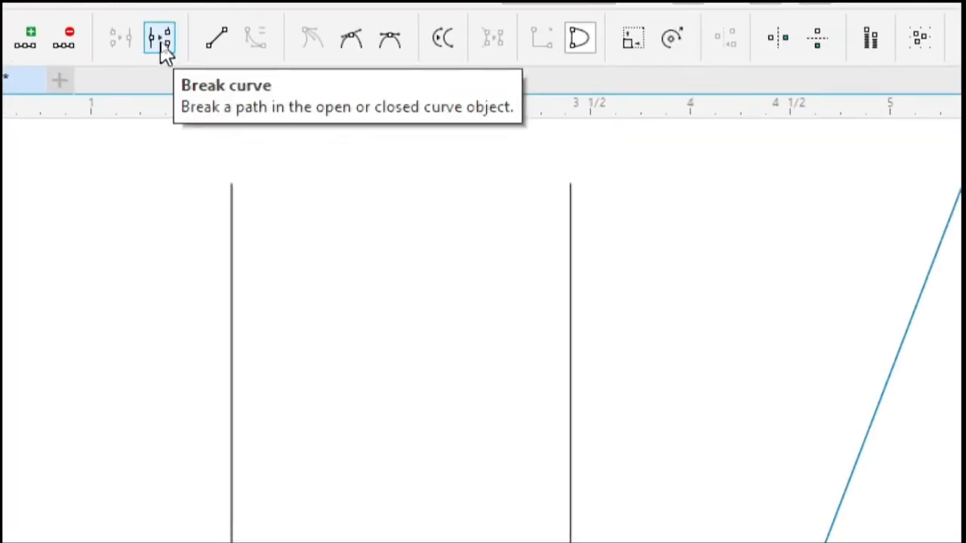
pyautogui.click(169, 51)
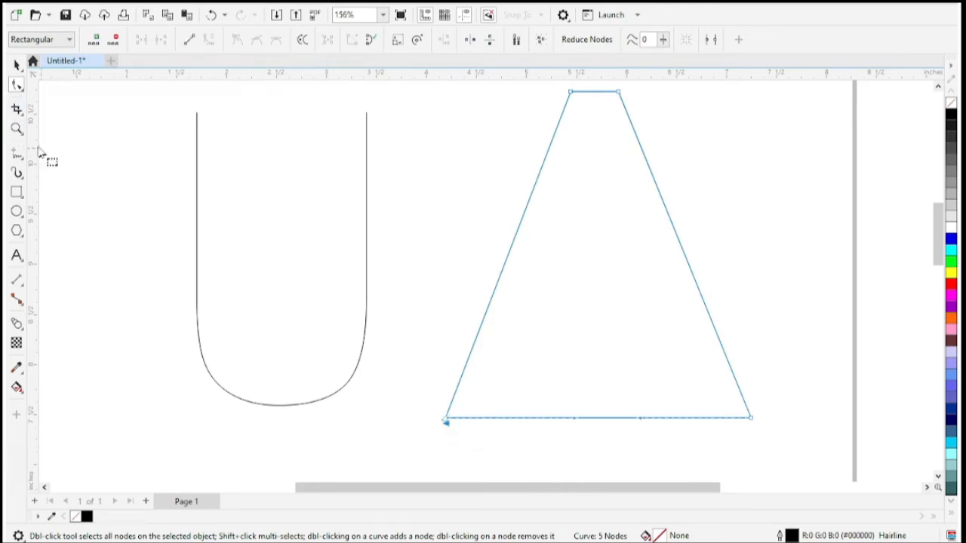
pyautogui.click(16, 128)
pyautogui.moveTo(427, 398); pyautogui.dragTo(548, 443)
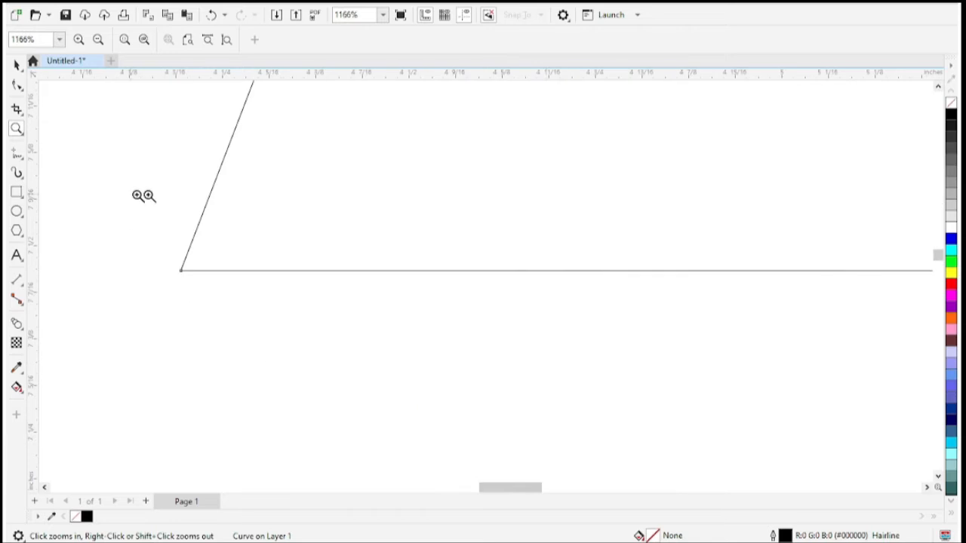
pyautogui.click(16, 86)
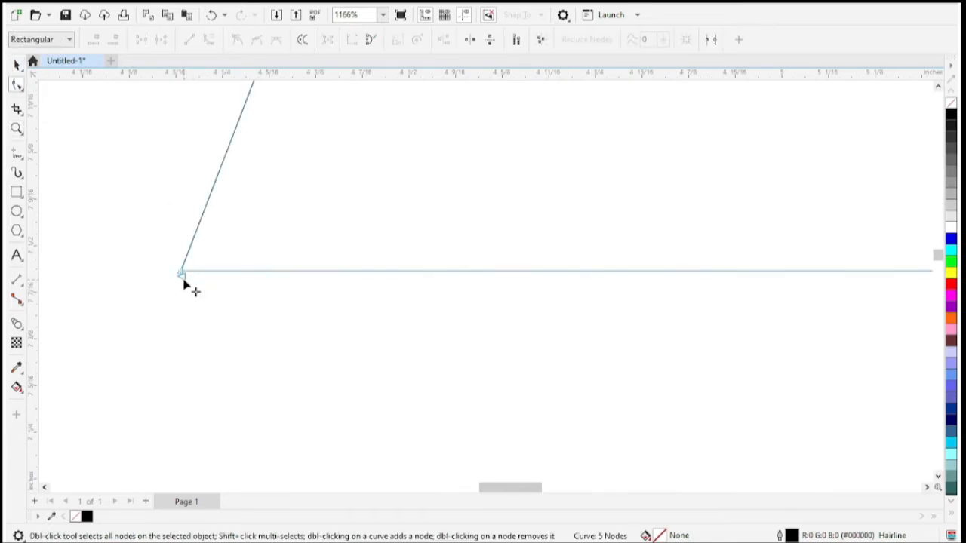
pyautogui.click(17, 128)
pyautogui.moveTo(155, 255); pyautogui.dragTo(237, 295)
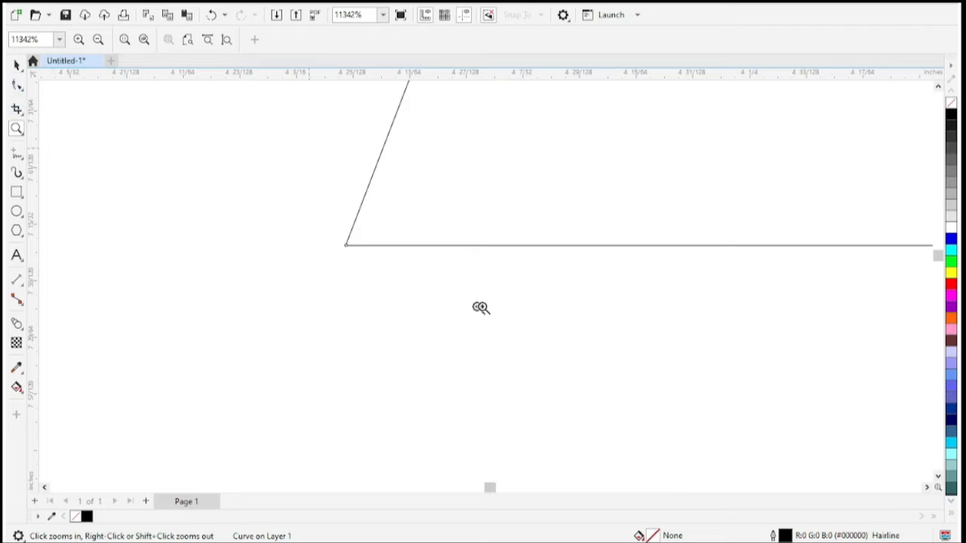
pyautogui.moveTo(309, 149); pyautogui.dragTo(501, 268)
pyautogui.moveTo(216, 291); pyautogui.dragTo(514, 451)
pyautogui.click(17, 86)
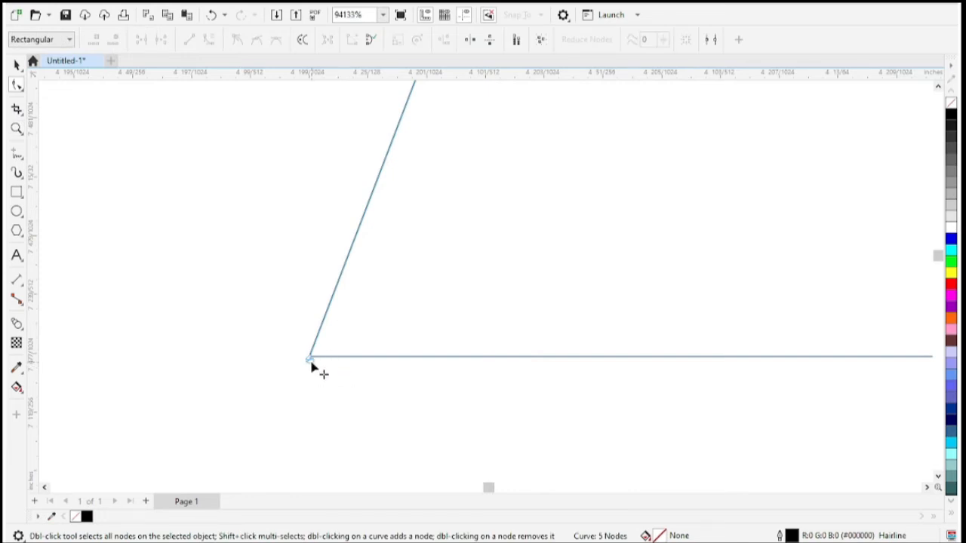
pyautogui.click(116, 43)
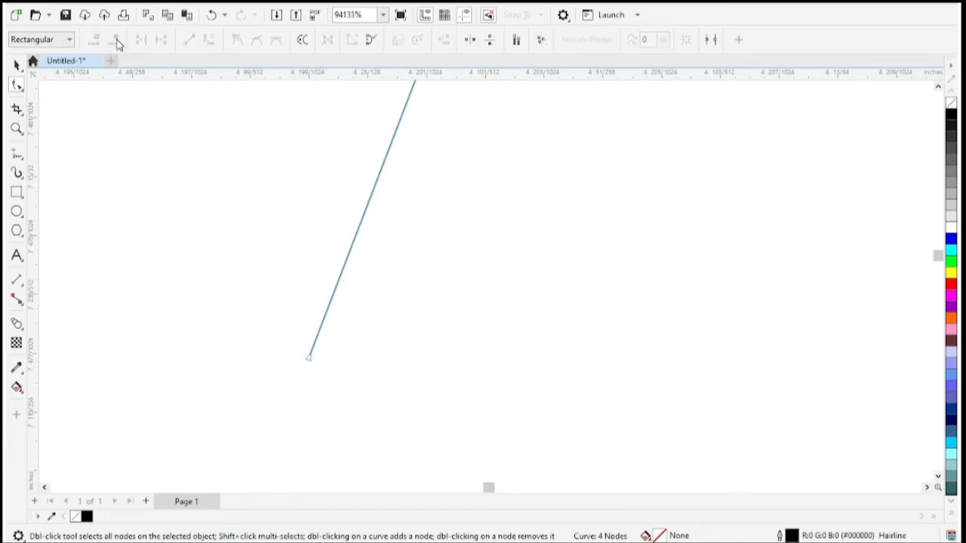
# Move the U and the A up and to the left within the page, with a wider gap between them, and deselect.
pyautogui.click(21, 130)
pyautogui.rightClick(505, 303)
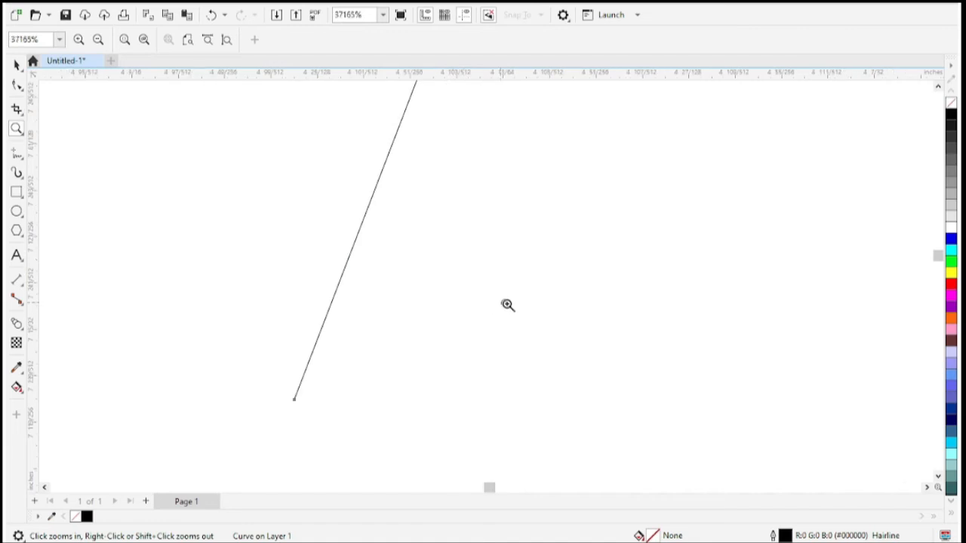
pyautogui.rightClick(531, 314)
pyautogui.rightClick(649, 211)
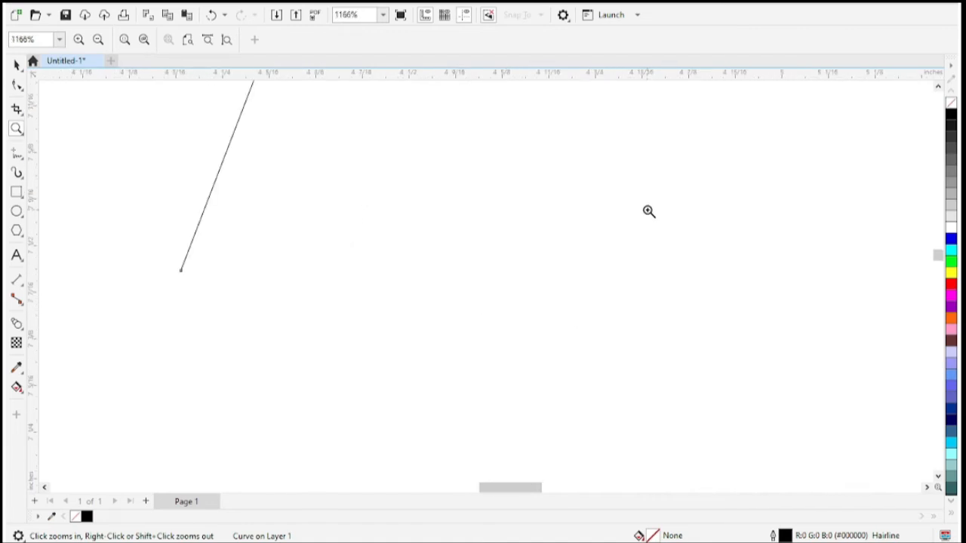
pyautogui.rightClick(535, 176)
pyautogui.moveTo(565, 280); pyautogui.dragTo(664, 354)
pyautogui.rightClick(480, 259)
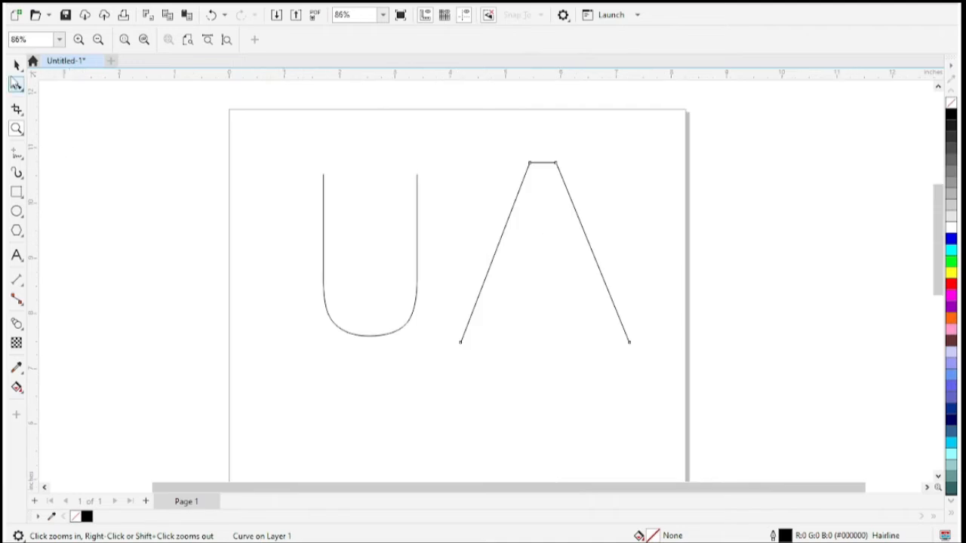
pyautogui.click(17, 65)
pyautogui.moveTo(566, 255); pyautogui.dragTo(587, 248)
pyautogui.moveTo(409, 253); pyautogui.dragTo(365, 239)
pyautogui.moveTo(602, 292); pyautogui.dragTo(567, 281)
pyautogui.click(674, 295)
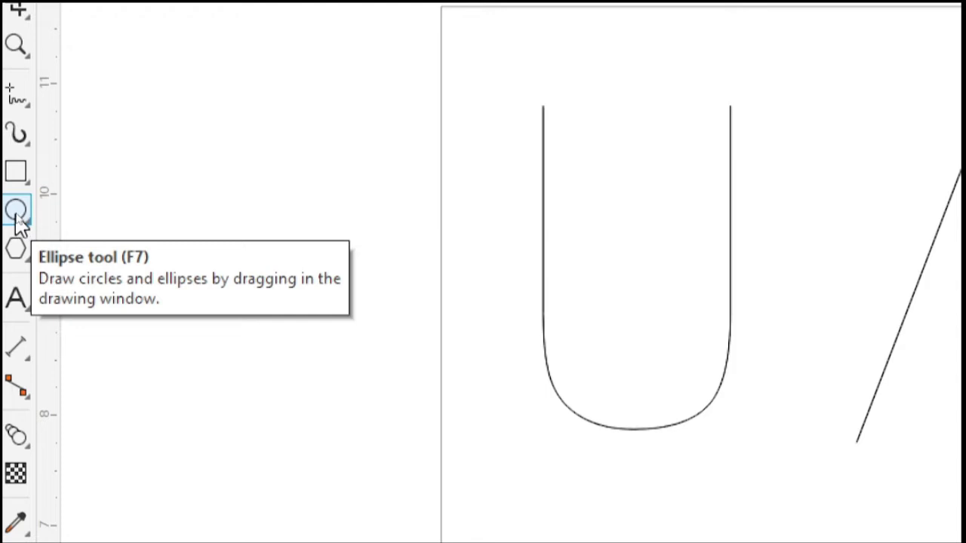
# Draw a circle about 0.65 inches in diameter below the U's left side and shift it slightly to the right.
pyautogui.click(16, 211)
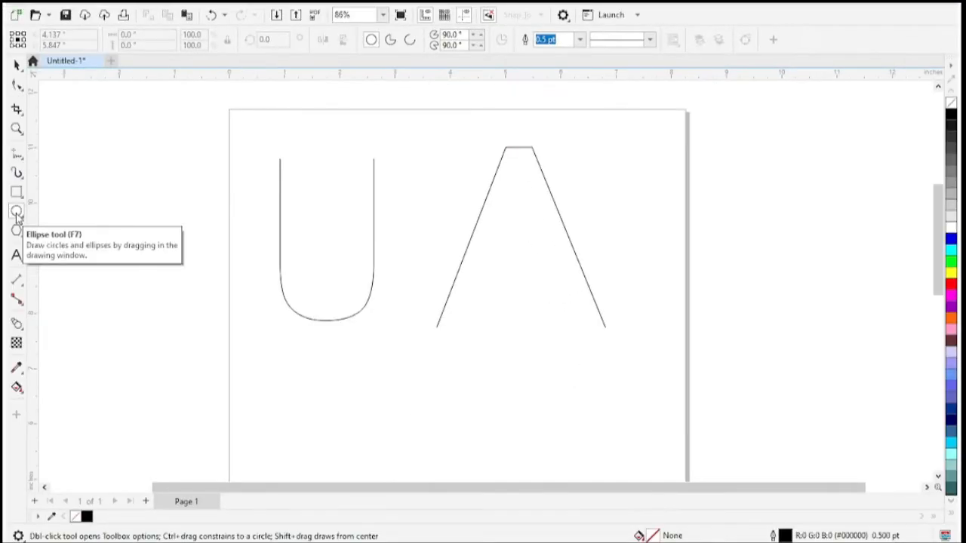
pyautogui.moveTo(285, 349); pyautogui.dragTo(320, 387)
pyautogui.click(17, 128)
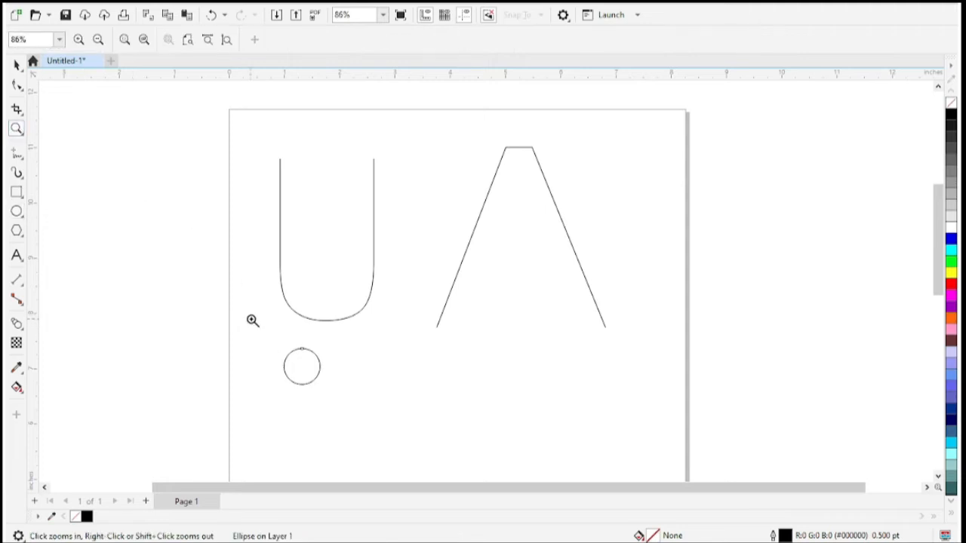
pyautogui.moveTo(252, 319); pyautogui.dragTo(544, 414)
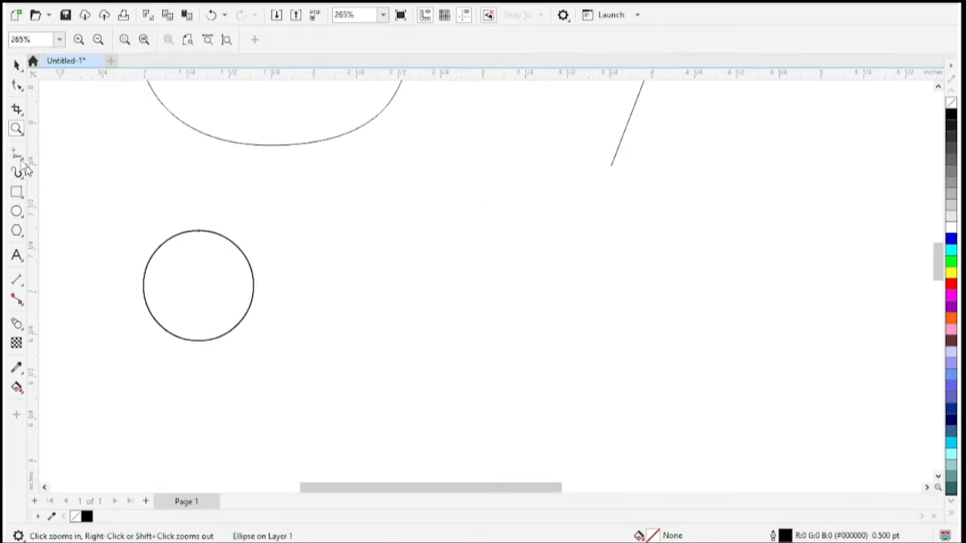
pyautogui.click(17, 64)
pyautogui.moveTo(218, 294); pyautogui.dragTo(225, 294)
pyautogui.click(223, 276)
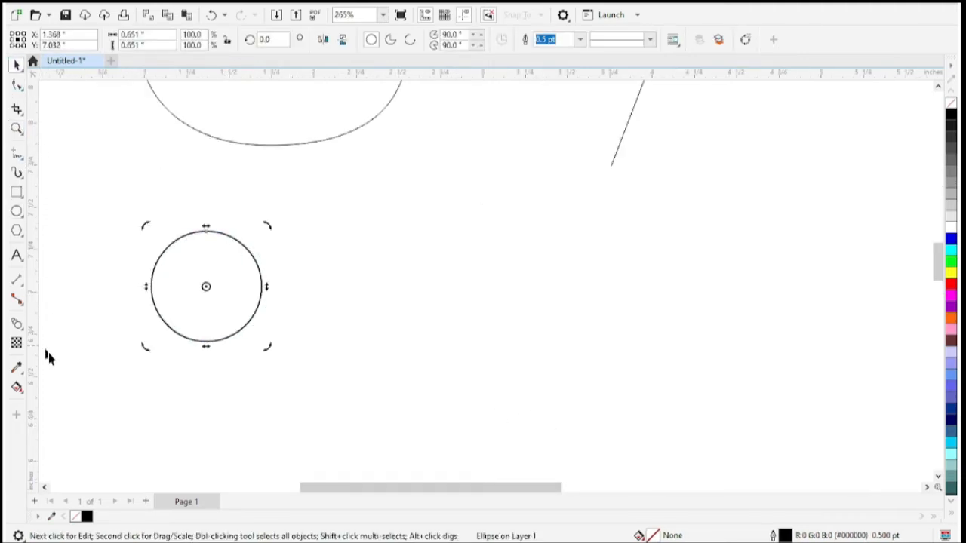
# Apply a horizontal linear fountain fill from black at the circle's left edge to white at its right edge.
pyautogui.click(17, 387)
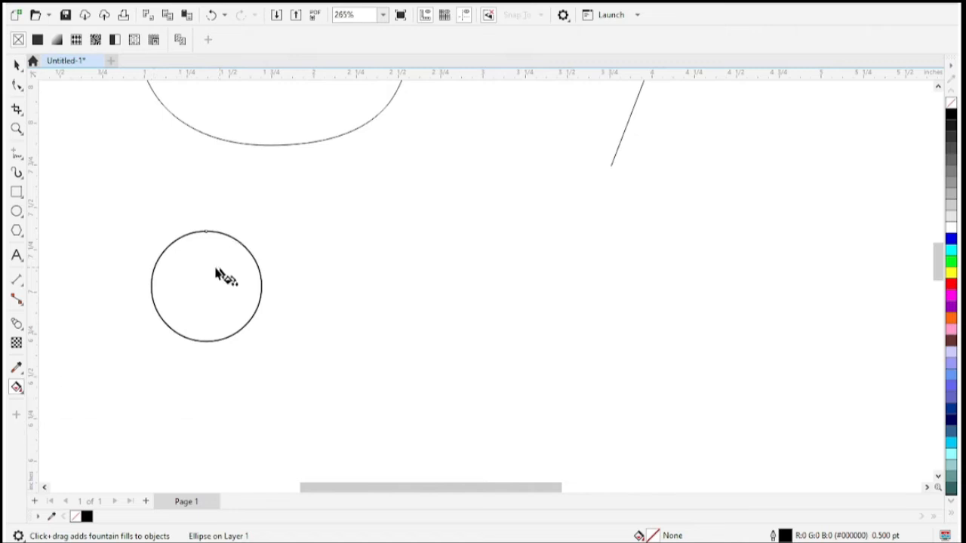
pyautogui.moveTo(152, 287); pyautogui.dragTo(257, 283)
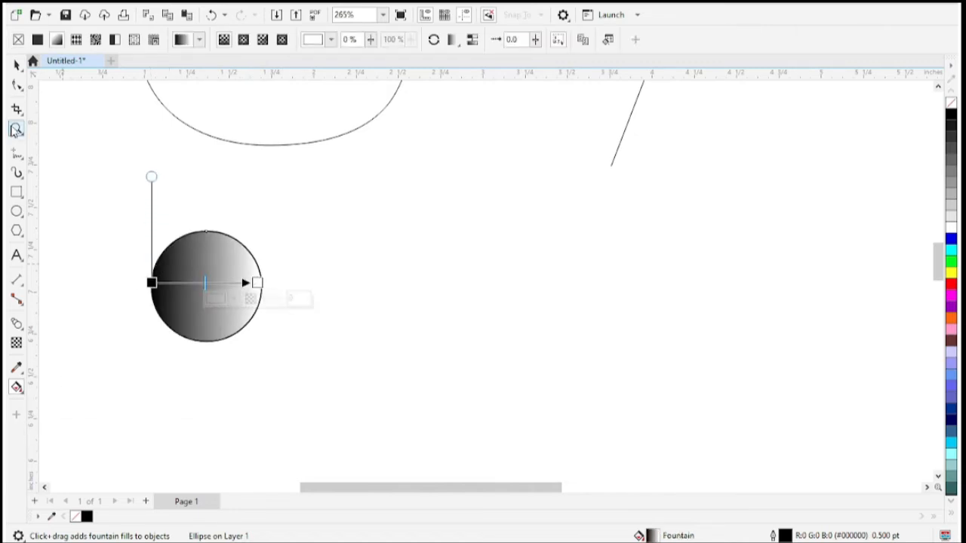
pyautogui.click(17, 128)
pyautogui.moveTo(86, 200); pyautogui.dragTo(324, 366)
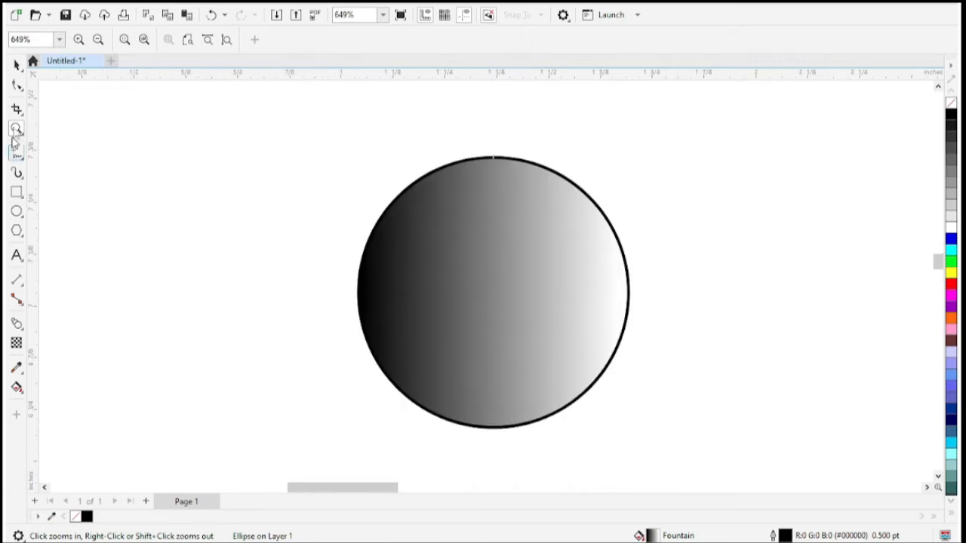
pyautogui.click(17, 65)
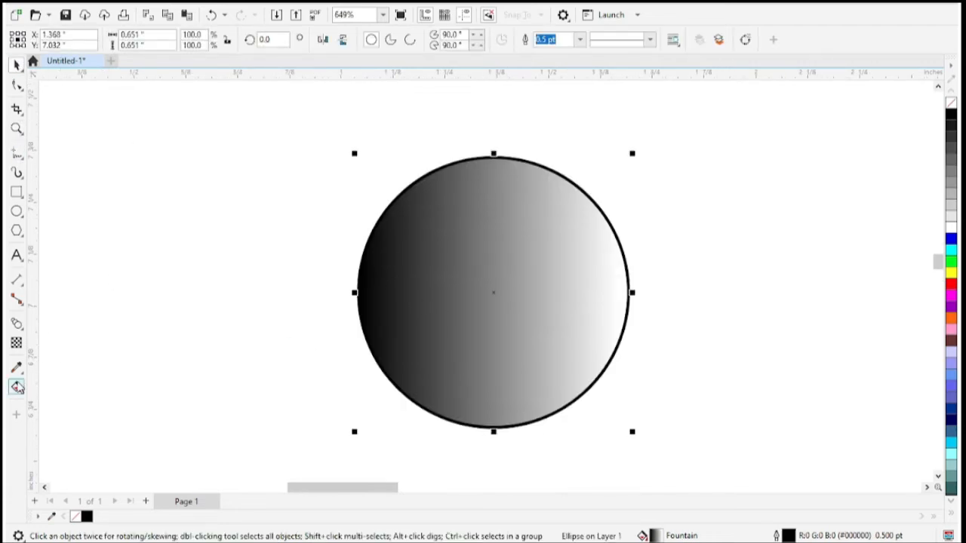
pyautogui.click(17, 387)
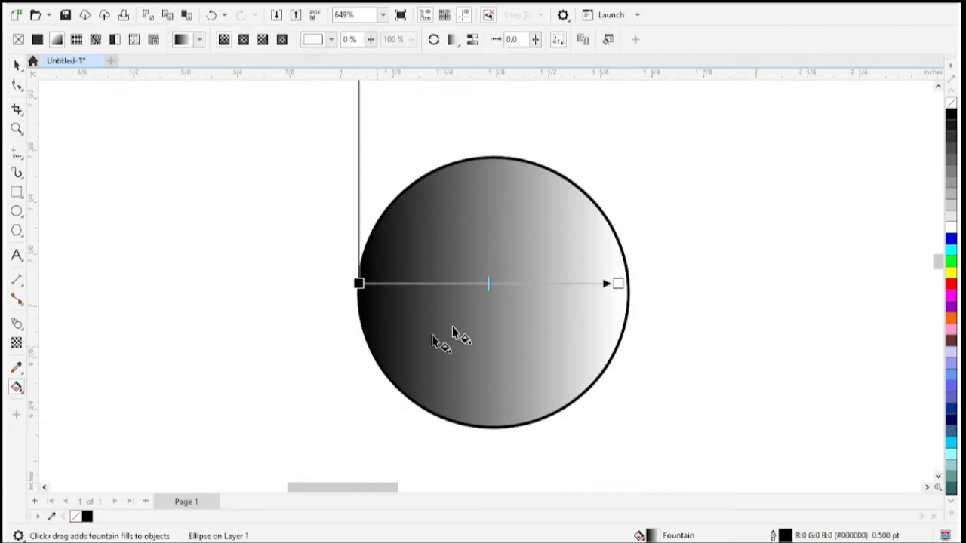
# Set the starting colour of the circle's fountain fill to yellow #EBF211.
pyautogui.click(359, 283)
pyautogui.click(318, 299)
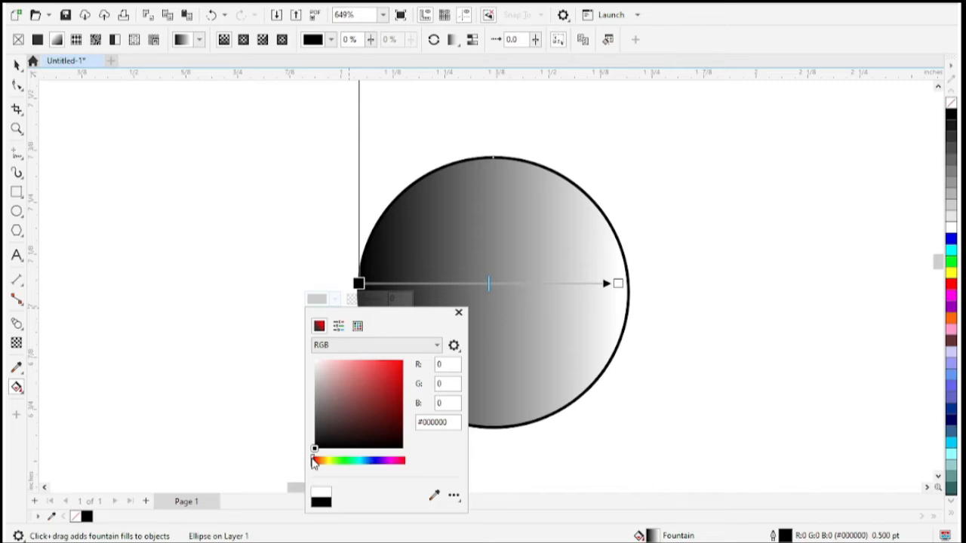
pyautogui.moveTo(315, 462); pyautogui.dragTo(329, 462)
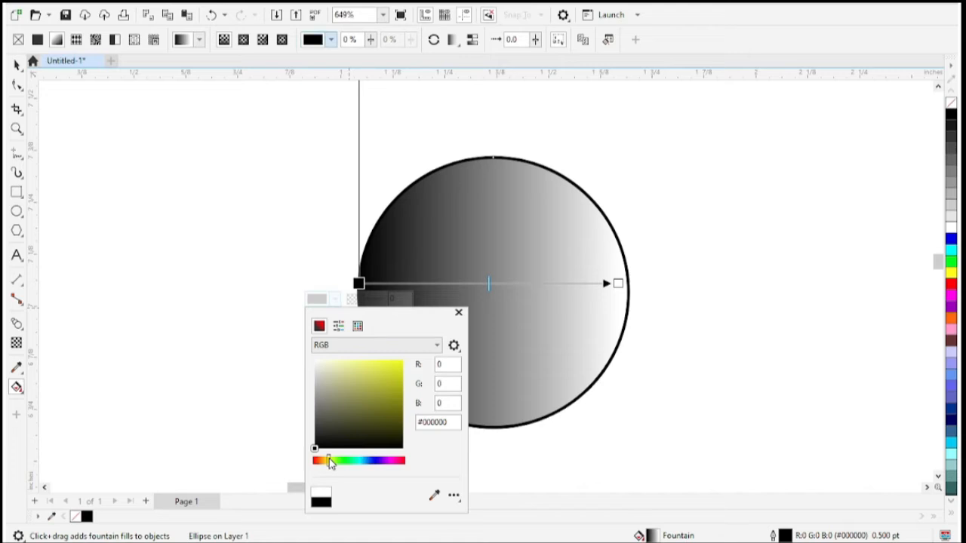
pyautogui.click(398, 367)
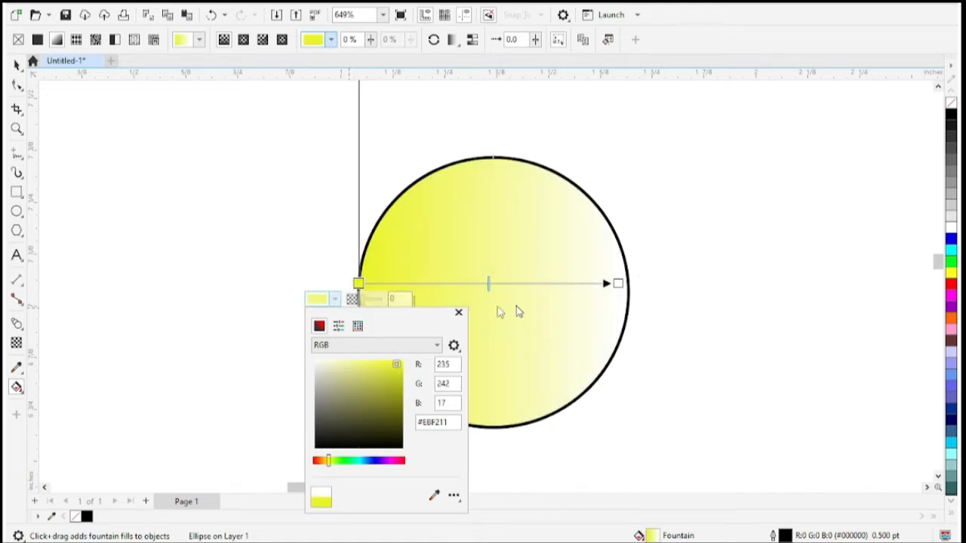
pyautogui.click(268, 301)
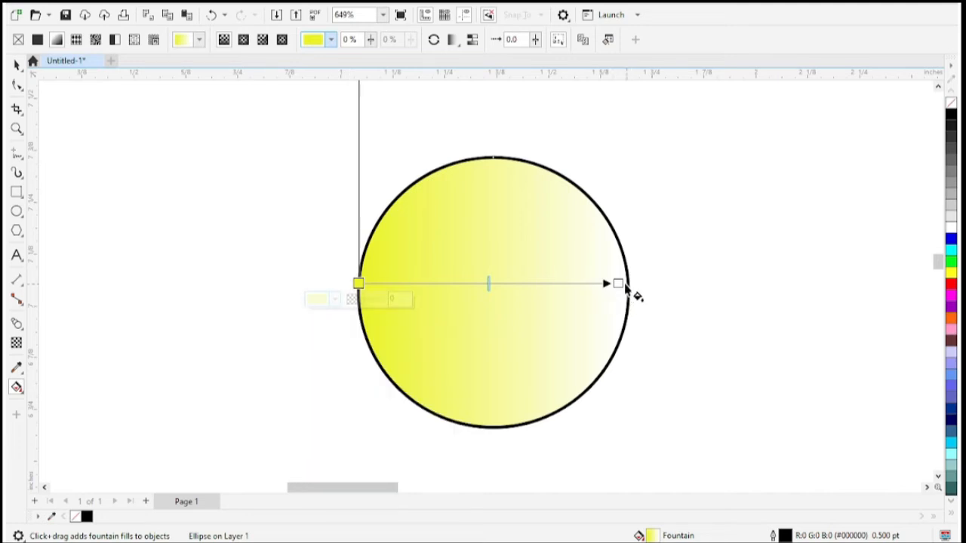
# Set the end colour of the circle's fountain fill to a very pale yellow.
pyautogui.click(618, 283)
pyautogui.click(595, 300)
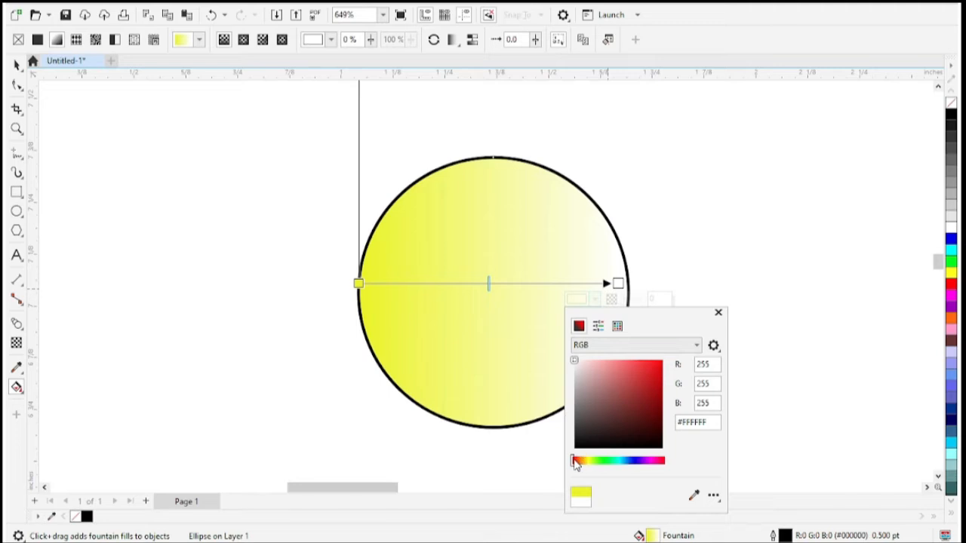
pyautogui.moveTo(573, 462); pyautogui.dragTo(587, 463)
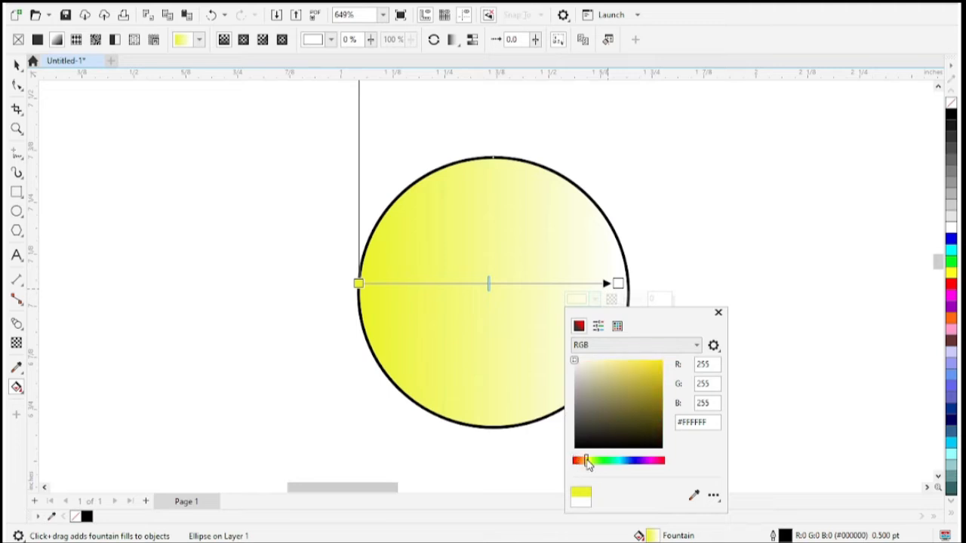
pyautogui.click(591, 366)
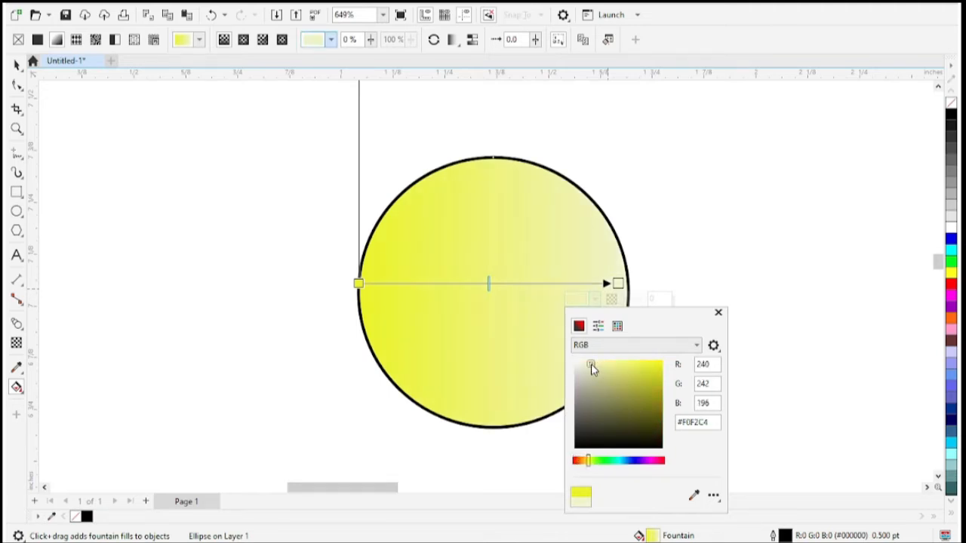
pyautogui.moveTo(591, 366); pyautogui.dragTo(585, 366)
pyautogui.rightClick(356, 264)
# Set the gradient circle's outline width to None and deselect it.
pyautogui.click(17, 130)
pyautogui.rightClick(358, 246)
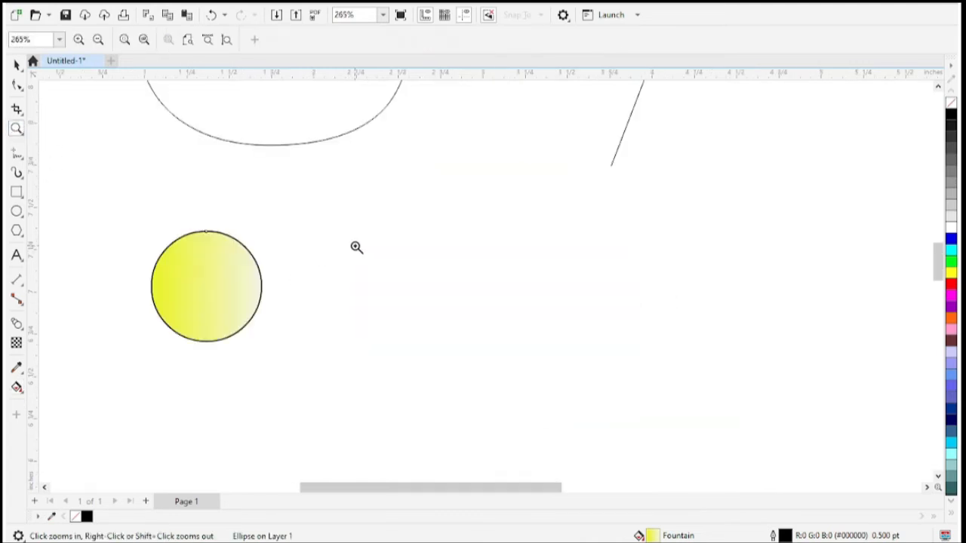
pyautogui.click(17, 64)
pyautogui.click(209, 286)
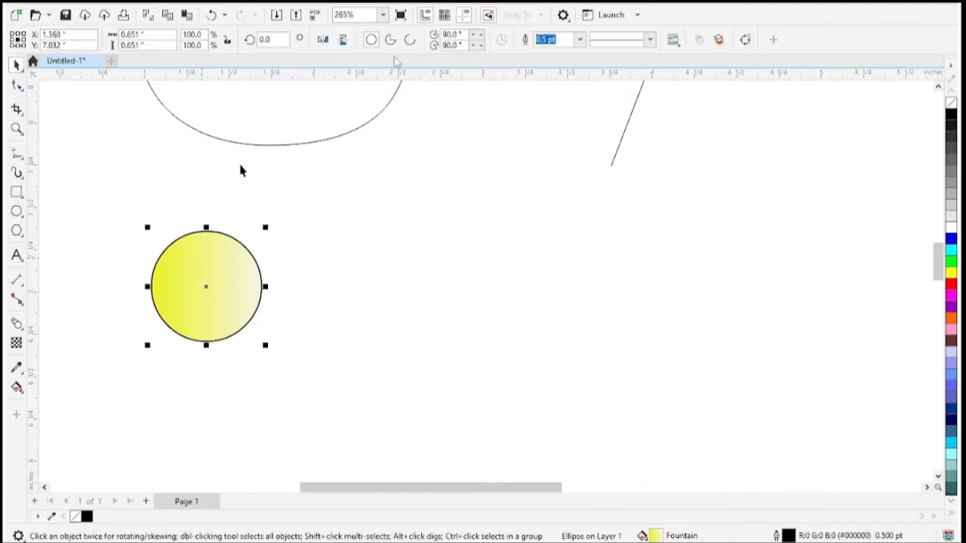
pyautogui.click(580, 40)
pyautogui.click(577, 54)
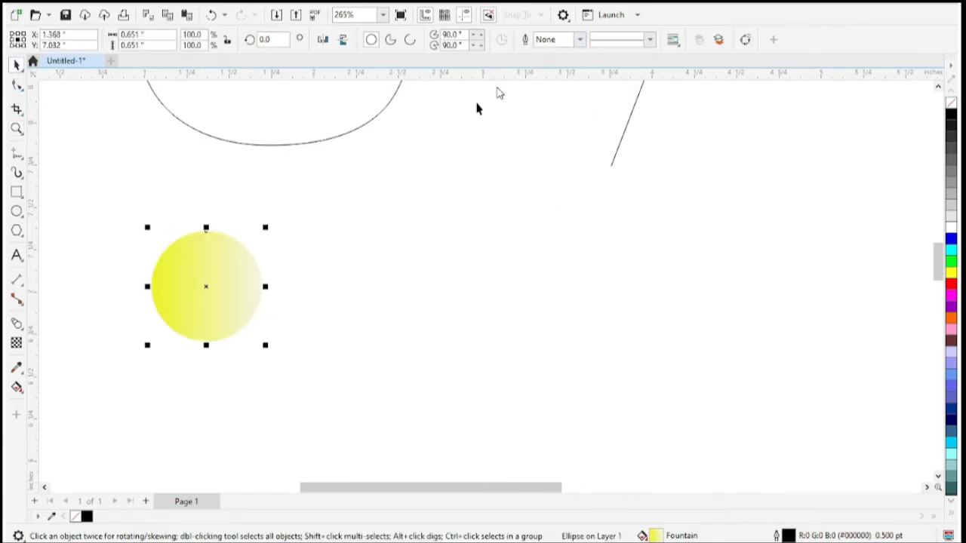
pyautogui.press('Escape')
# Place a copy of the gradient circle about 3.94 inches to its right at the same height.
pyautogui.click(227, 294)
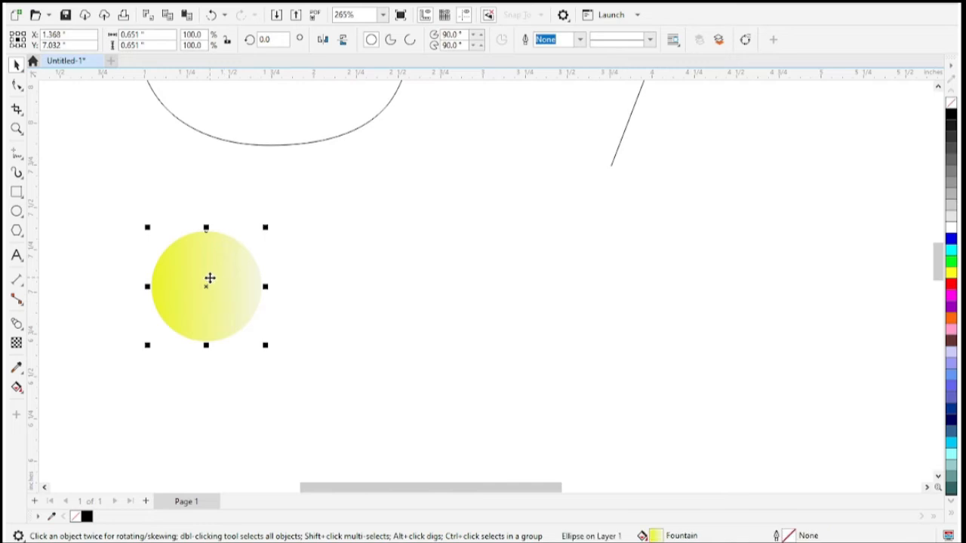
pyautogui.moveTo(209, 278); pyautogui.dragTo(877, 278)
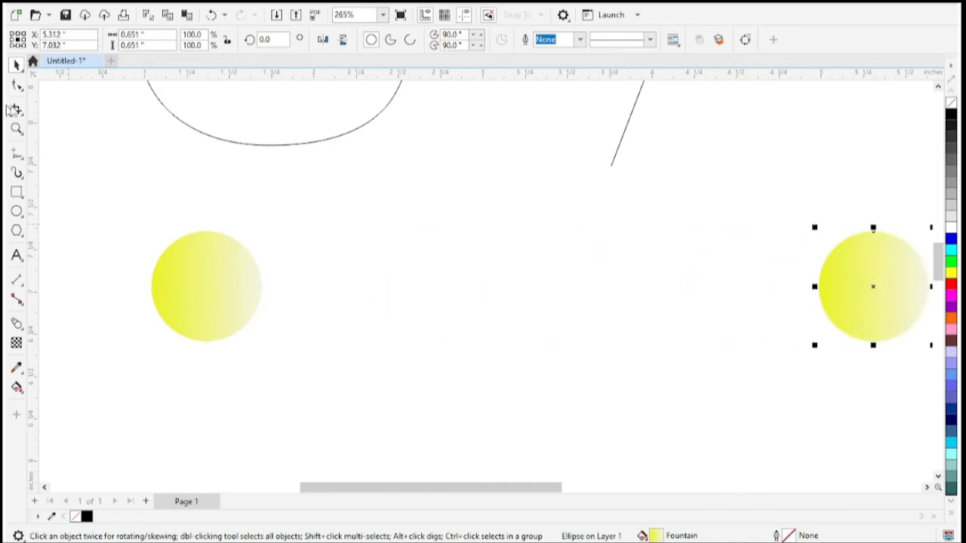
# Blend the two yellow gradient circles below the letters in a straight line.
pyautogui.click(17, 129)
pyautogui.rightClick(507, 279)
pyautogui.moveTo(196, 303); pyautogui.dragTo(619, 393)
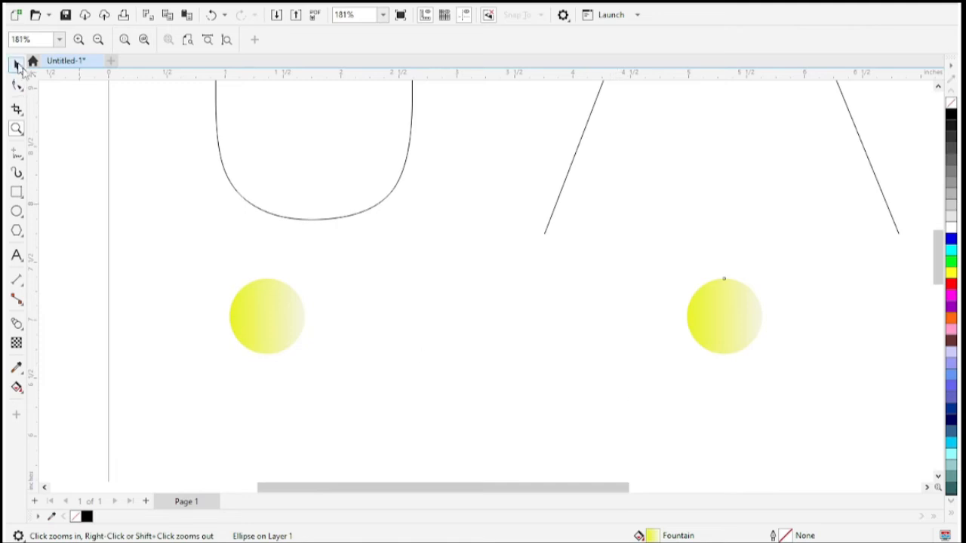
pyautogui.click(18, 65)
pyautogui.click(284, 317)
pyautogui.keyDown('shift'); pyautogui.click(718, 325); pyautogui.keyUp('shift')
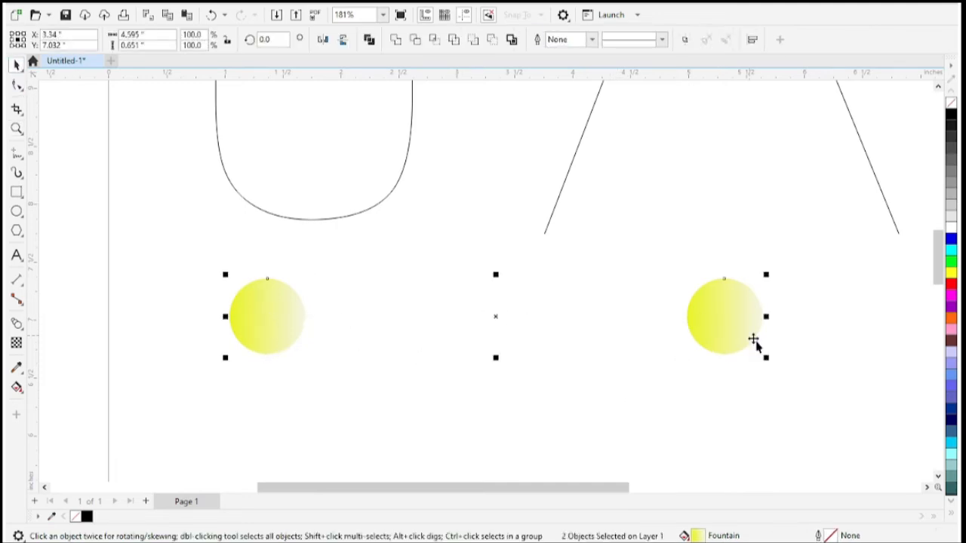
pyautogui.click(108, 335)
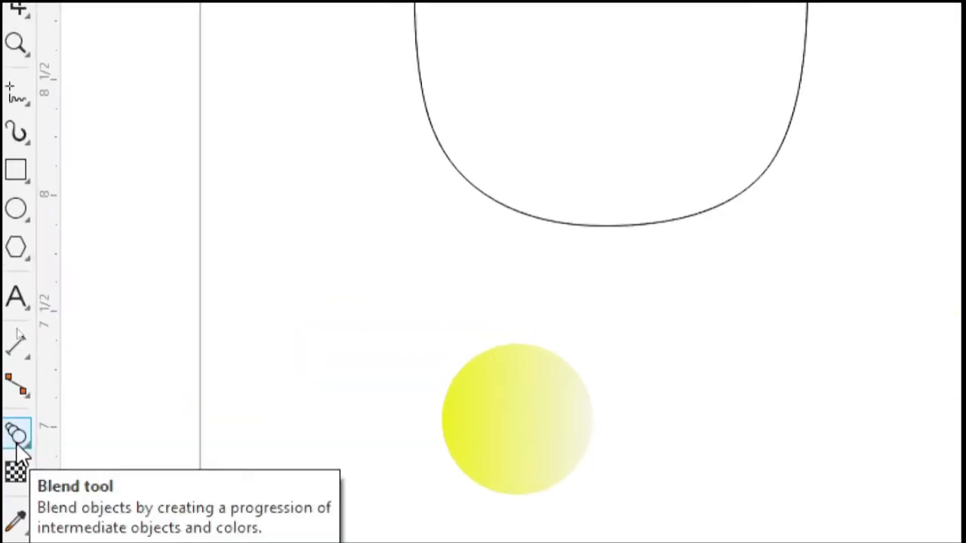
pyautogui.click(18, 444)
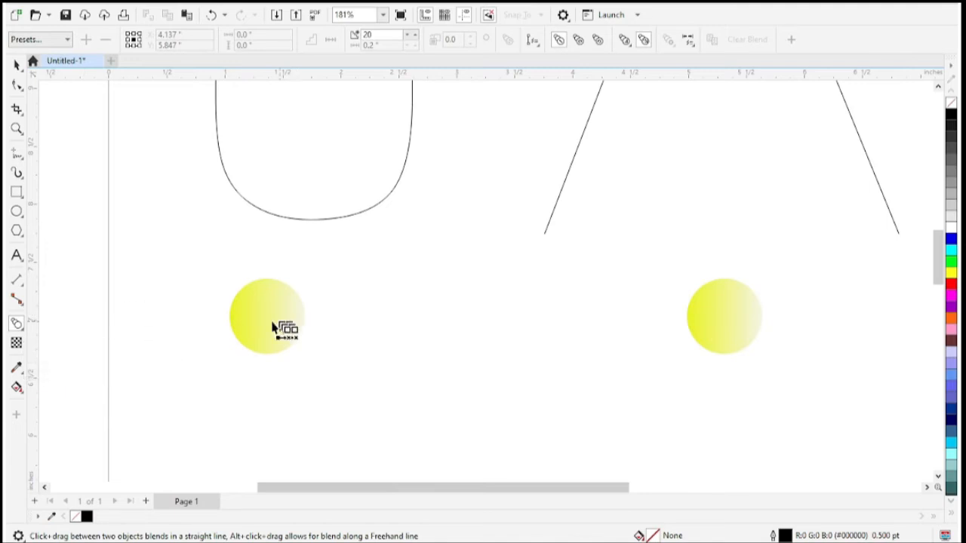
pyautogui.moveTo(273, 326); pyautogui.dragTo(736, 323)
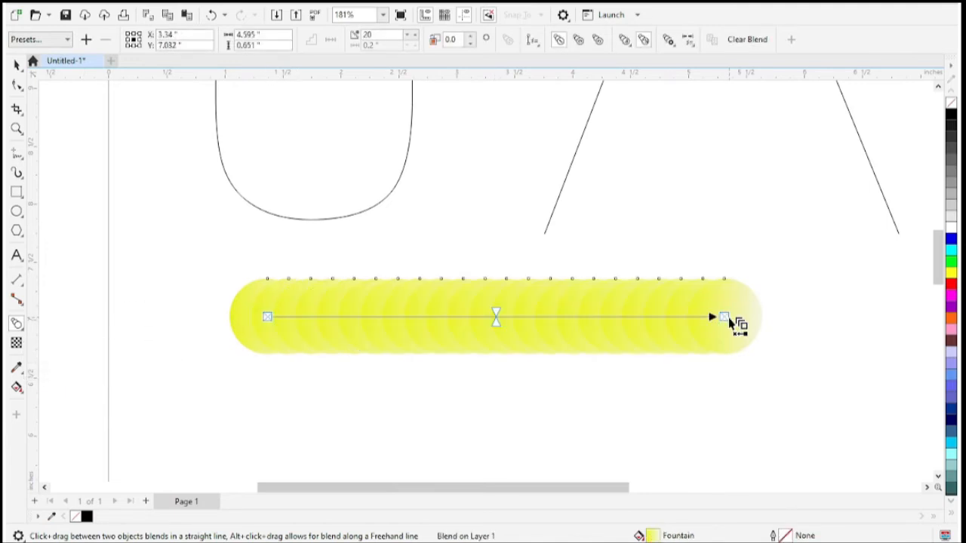
# Set the number of steps in the circle blend to 999.
pyautogui.click(378, 36)
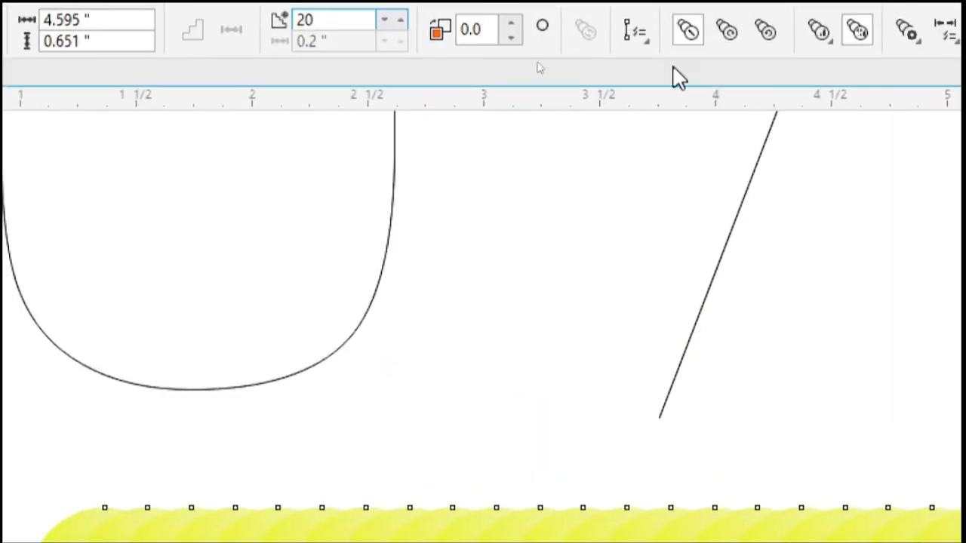
pyautogui.press('BackSpace')
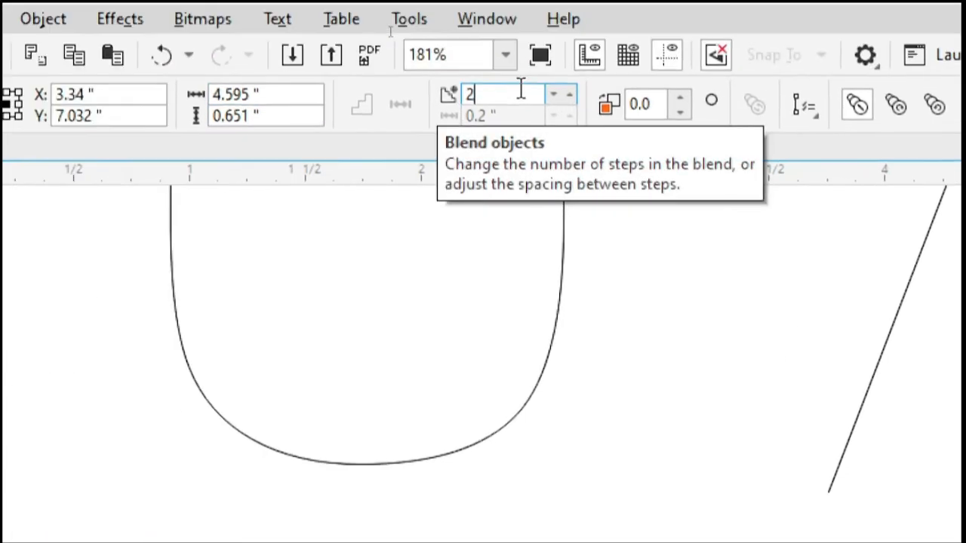
pyautogui.press('BackSpace')
pyautogui.write('999')
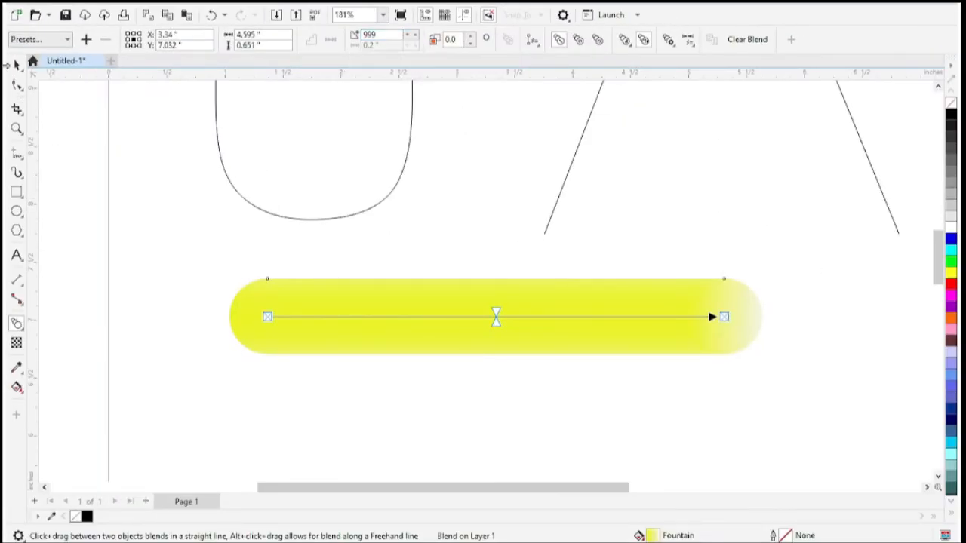
# Attach the yellow blend to the U outline as its new path.
pyautogui.click(13, 68)
pyautogui.click(300, 266)
pyautogui.click(414, 329)
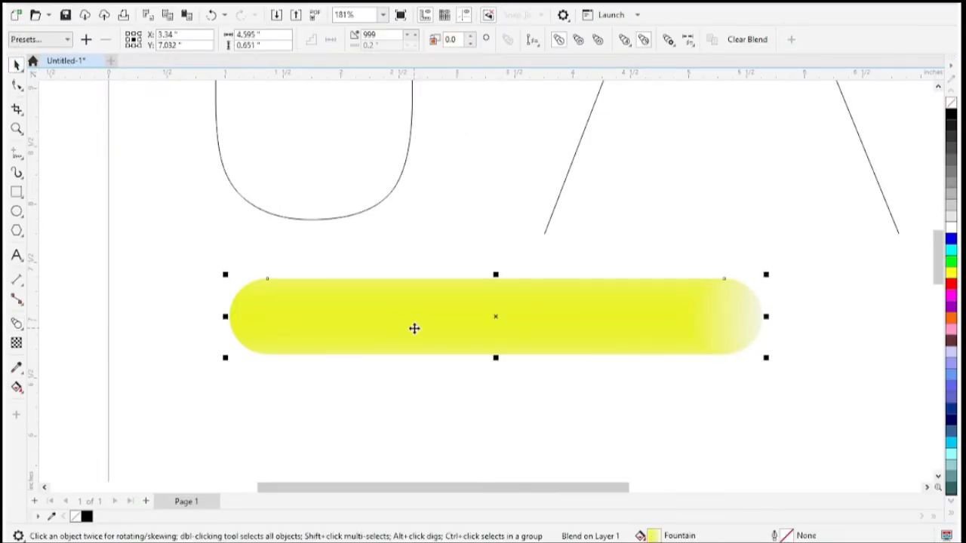
pyautogui.click(17, 323)
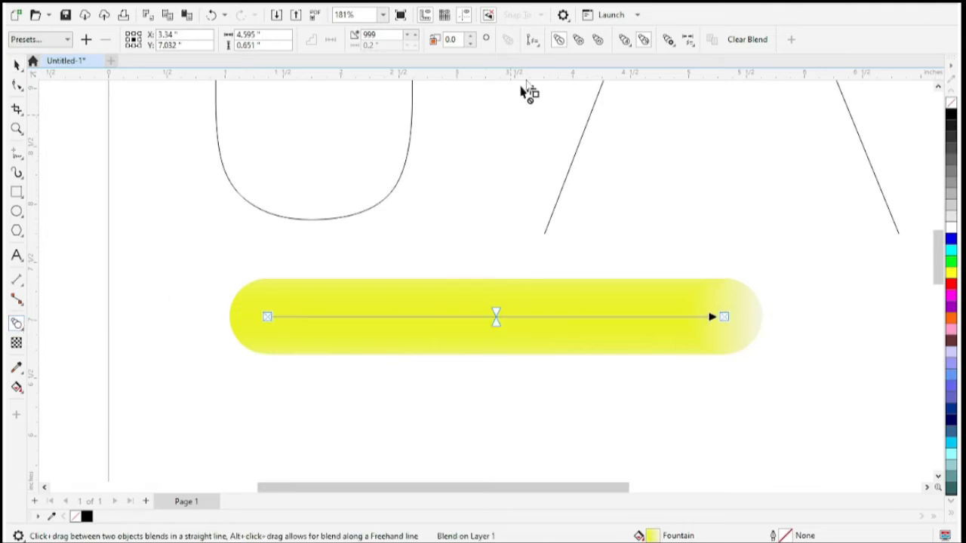
pyautogui.click(532, 41)
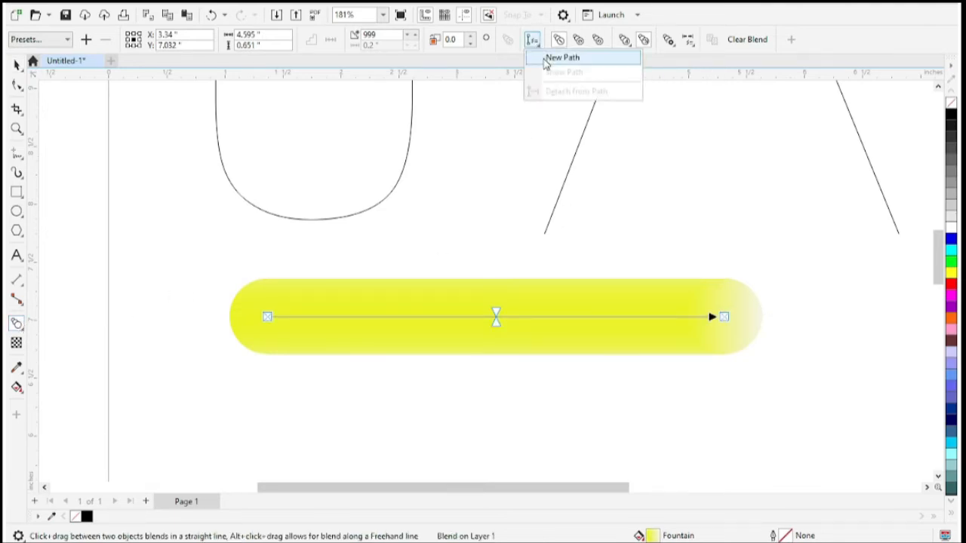
pyautogui.click(559, 58)
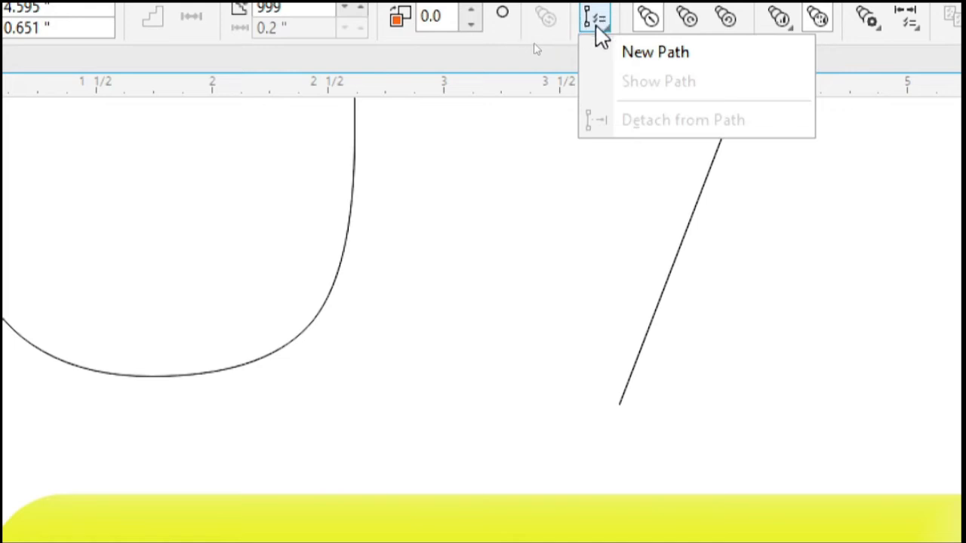
pyautogui.click(654, 55)
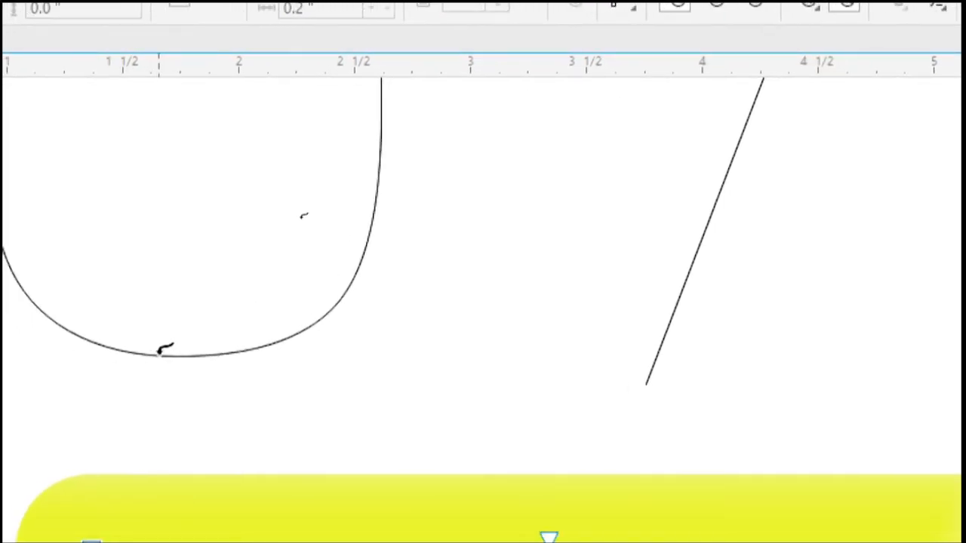
pyautogui.click(160, 352)
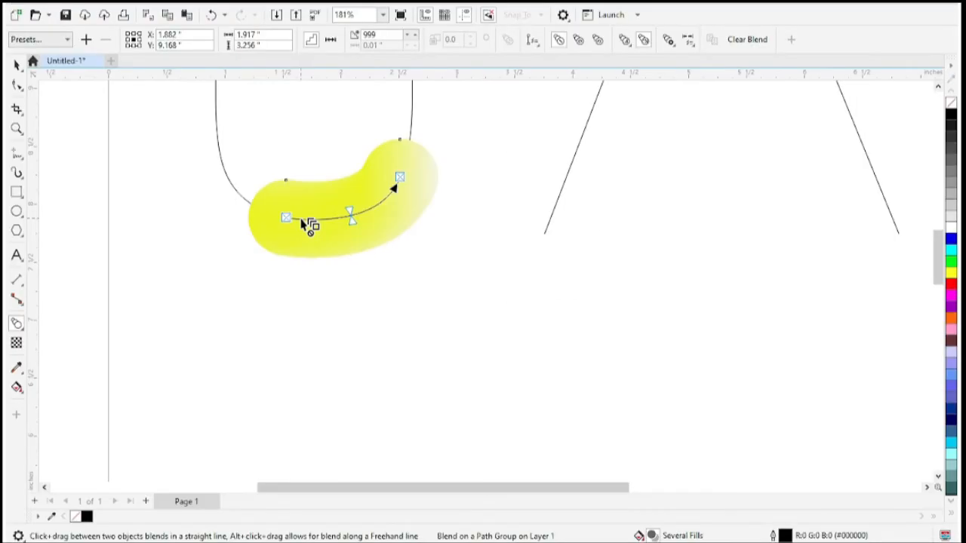
# Spread the yellow blend along the full path of the U outline.
pyautogui.click(17, 128)
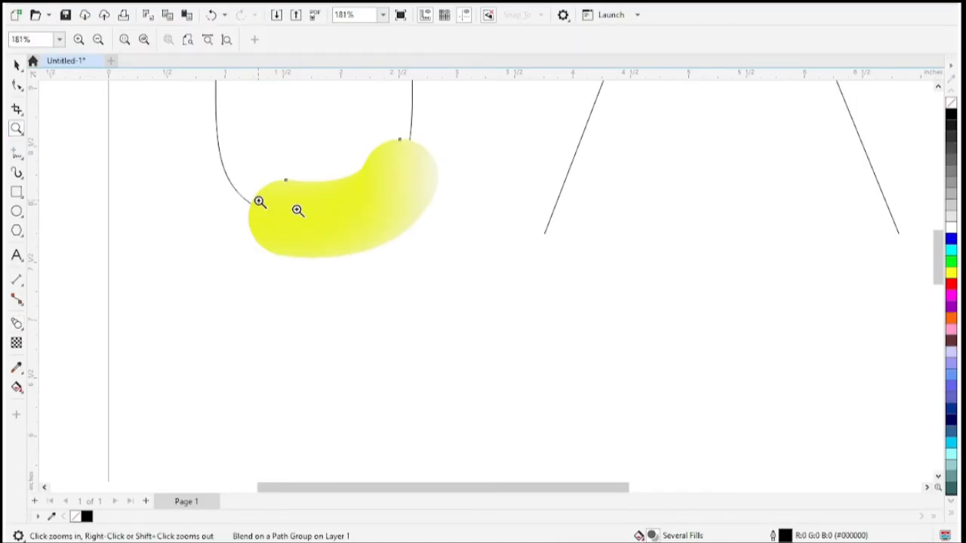
pyautogui.rightClick(369, 214)
pyautogui.moveTo(231, 145); pyautogui.dragTo(675, 371)
pyautogui.click(17, 64)
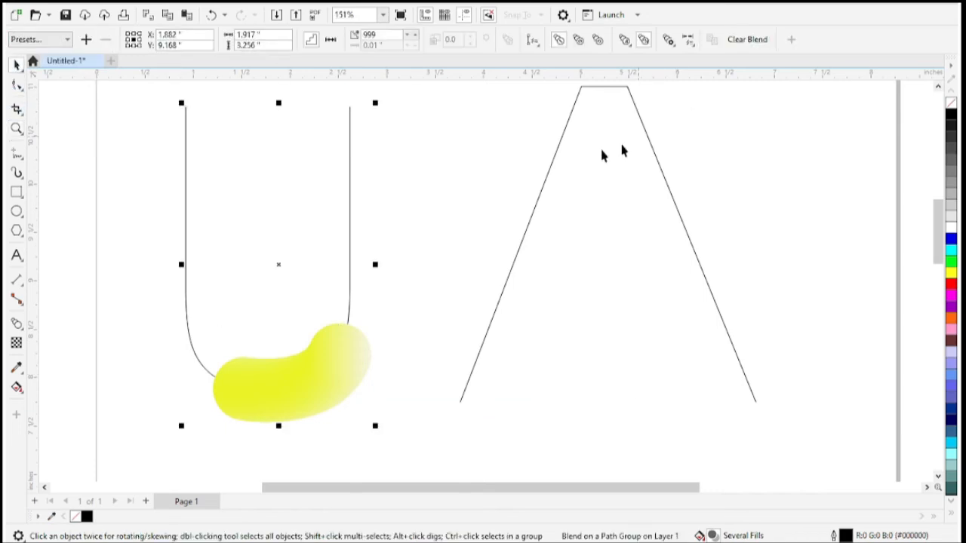
pyautogui.click(631, 46)
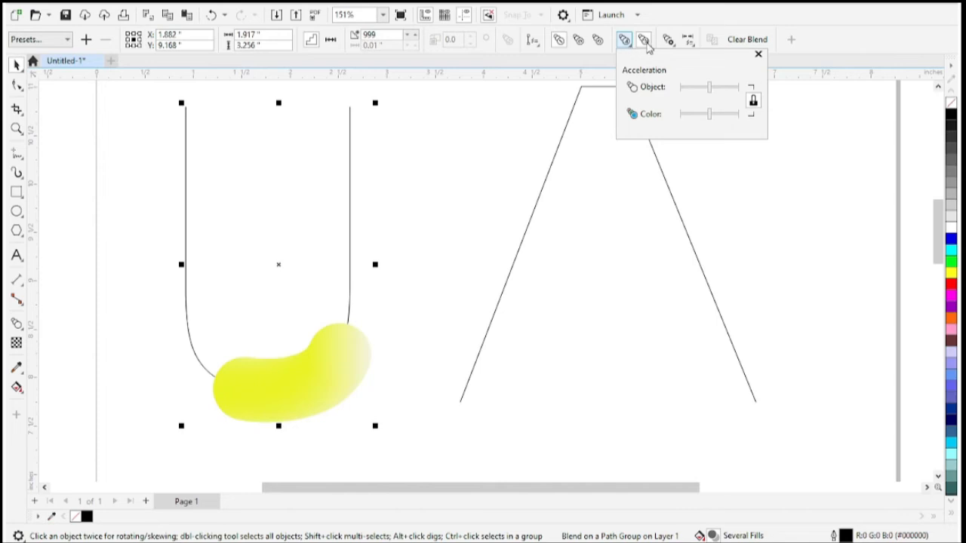
pyautogui.click(669, 42)
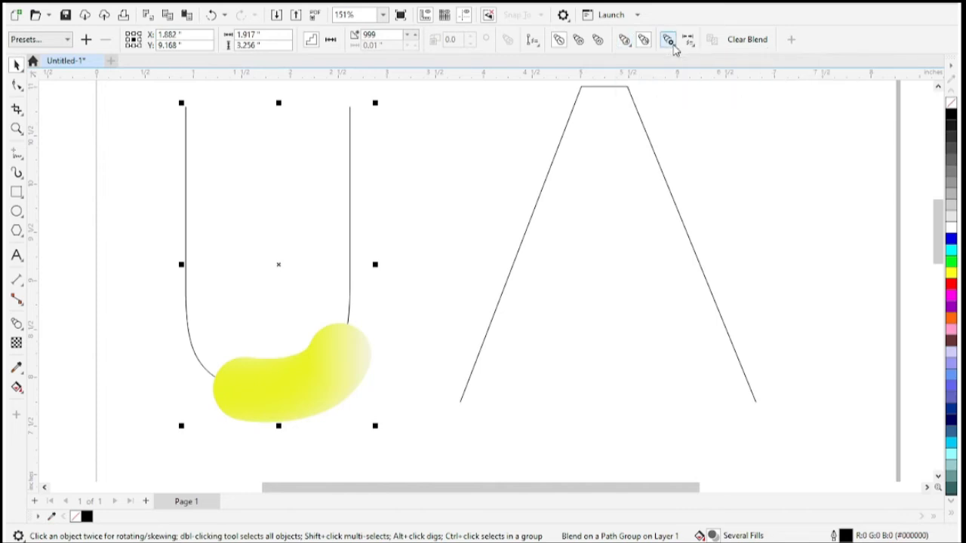
pyautogui.click(668, 42)
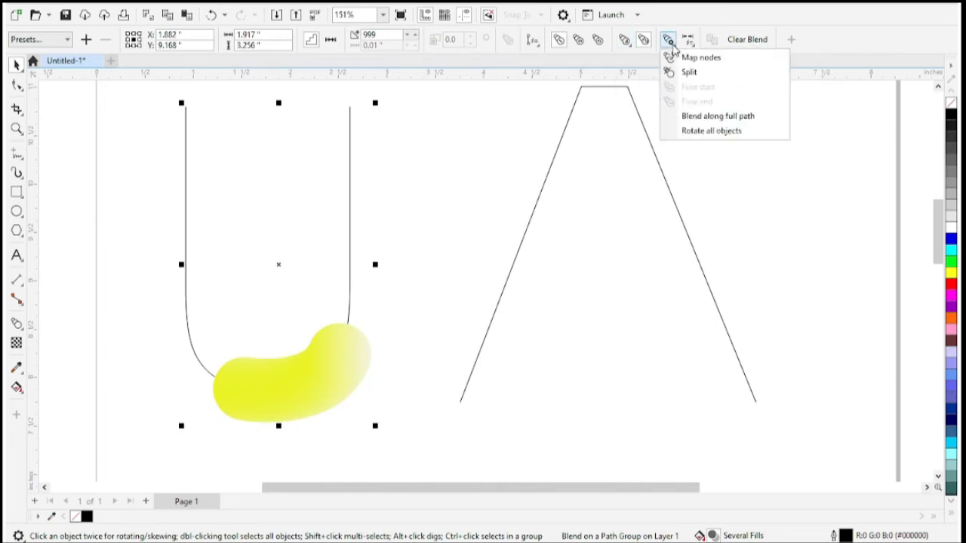
pyautogui.click(702, 119)
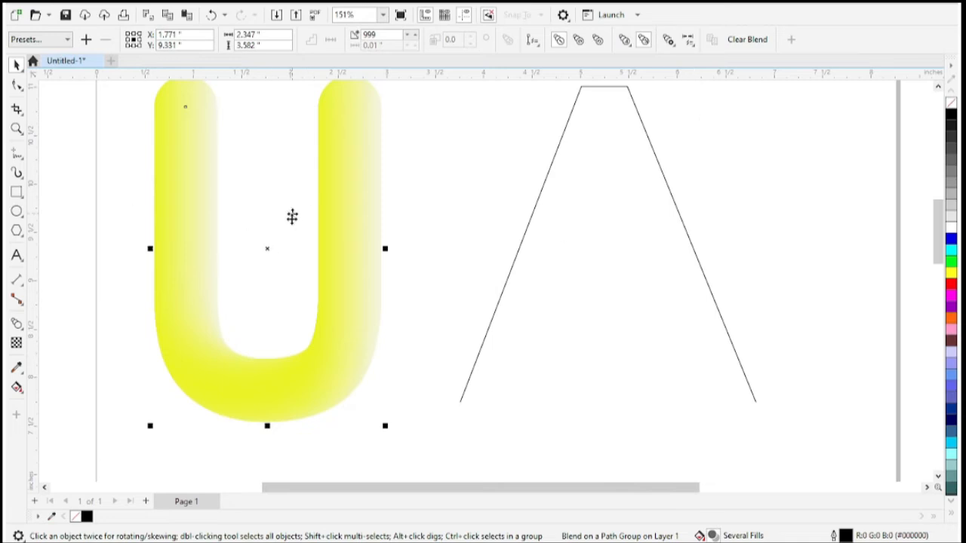
# Draw a circle about 0.72 inches in diameter just below the yellow U.
pyautogui.click(17, 128)
pyautogui.rightClick(333, 247)
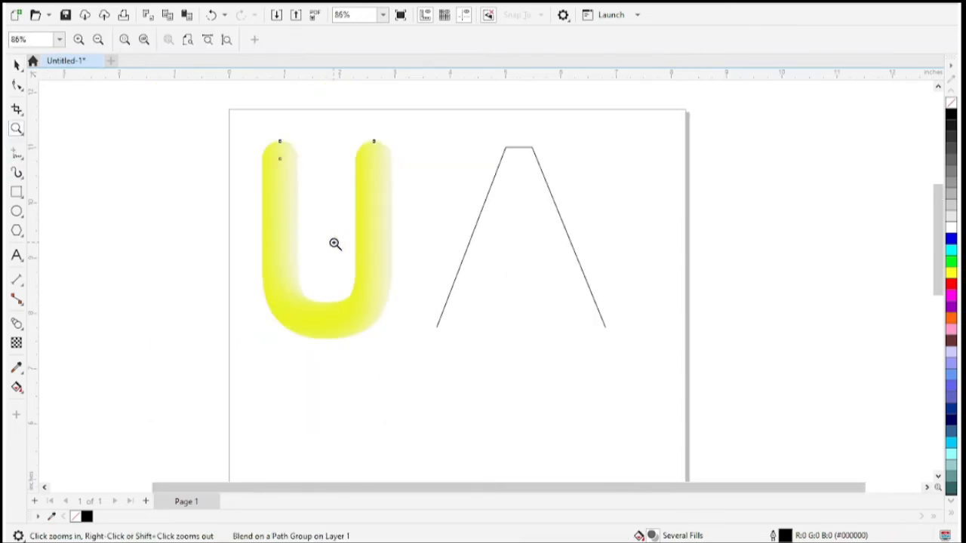
pyautogui.moveTo(225, 111); pyautogui.dragTo(702, 417)
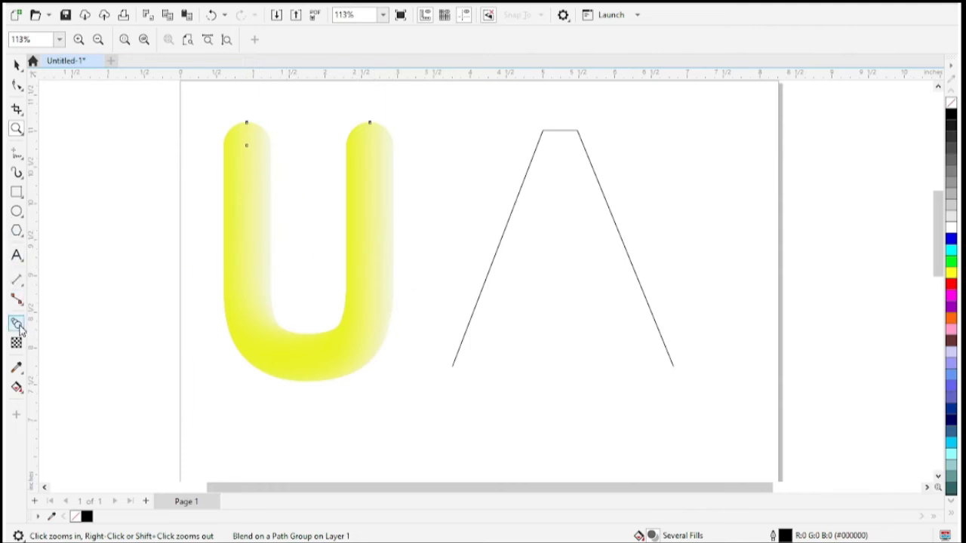
pyautogui.click(17, 211)
pyautogui.moveTo(938, 267); pyautogui.dragTo(938, 291)
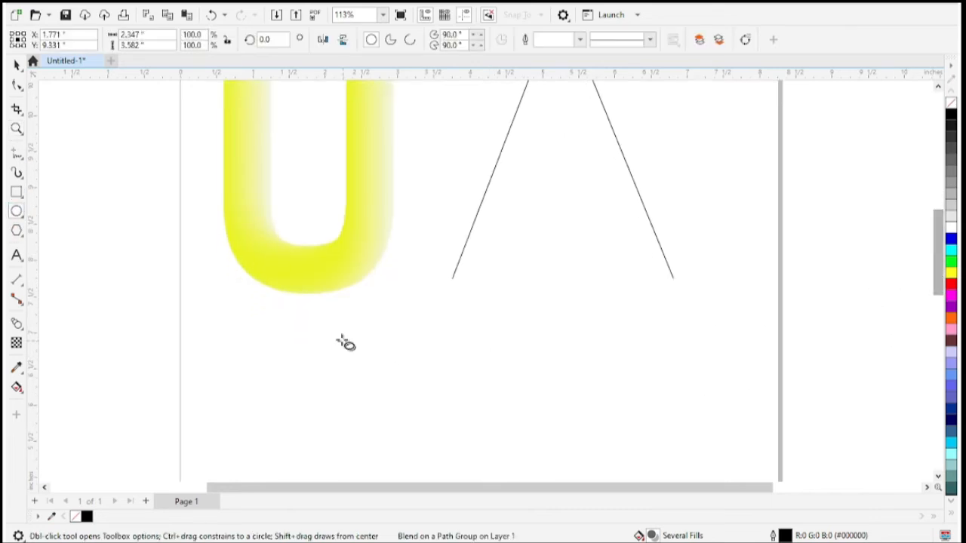
pyautogui.moveTo(271, 332); pyautogui.dragTo(306, 387)
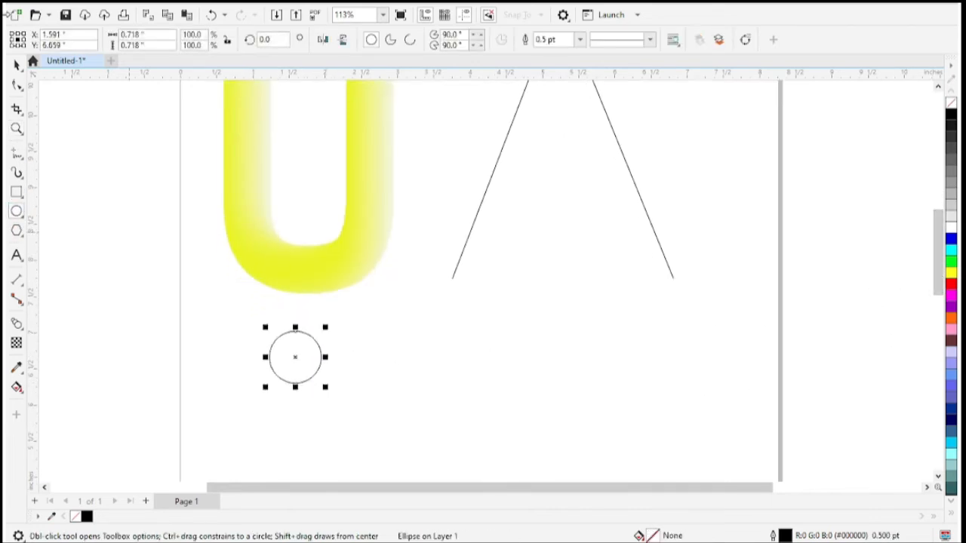
# Apply a linear fountain fill across the new circle, running from its left edge to its right edge.
pyautogui.click(16, 65)
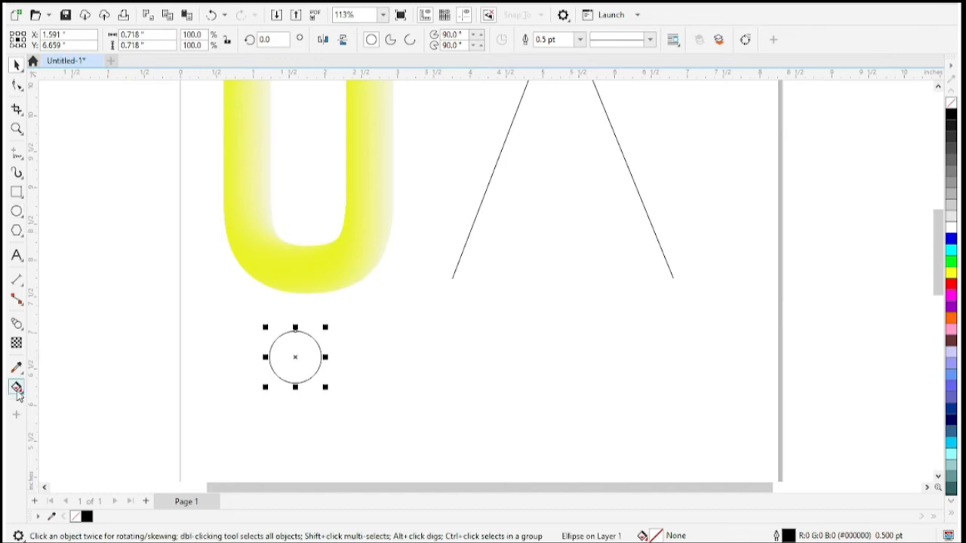
pyautogui.click(17, 389)
pyautogui.click(76, 392)
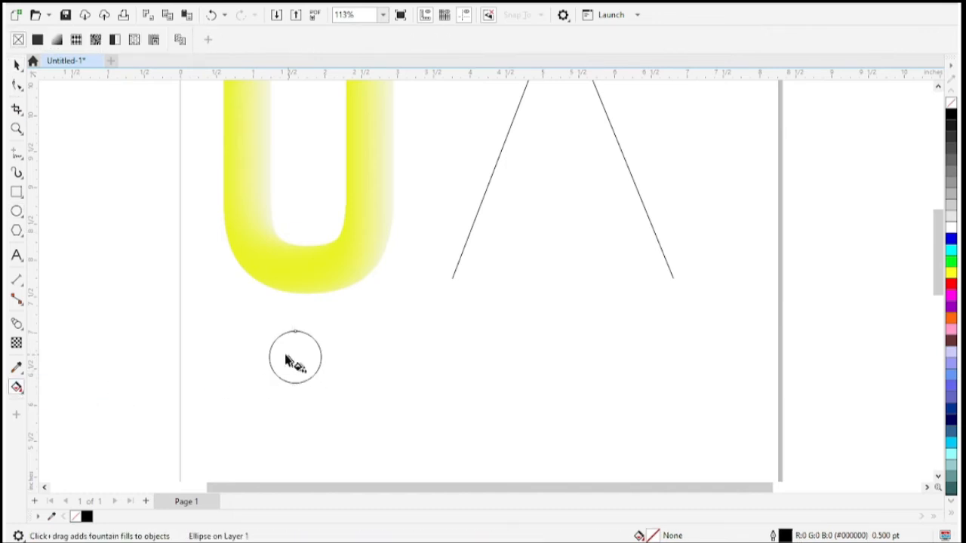
pyautogui.moveTo(269, 357); pyautogui.dragTo(322, 365)
# Set the starting colour of the new circle's fountain fill to pink #F713AF.
pyautogui.press('z')
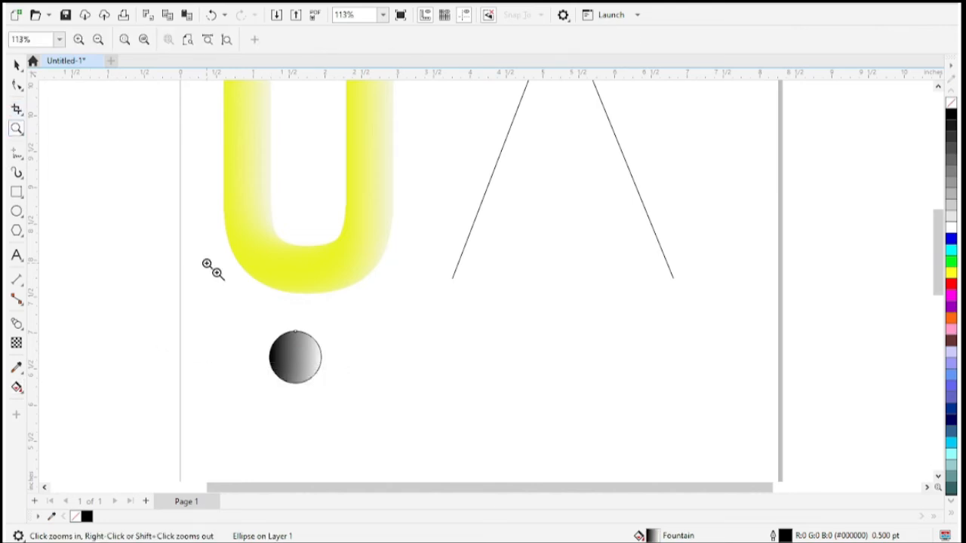
pyautogui.moveTo(229, 326); pyautogui.dragTo(355, 397)
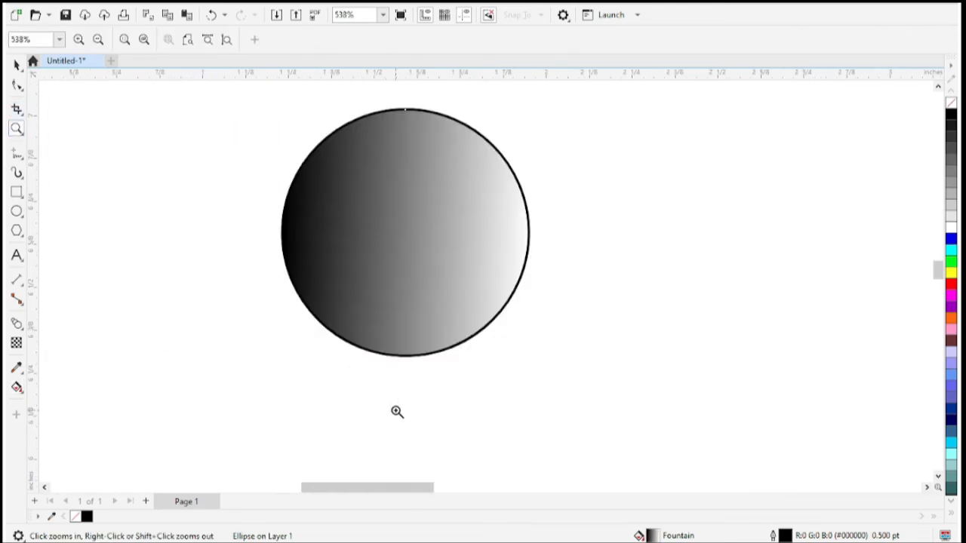
pyautogui.click(17, 66)
pyautogui.click(17, 324)
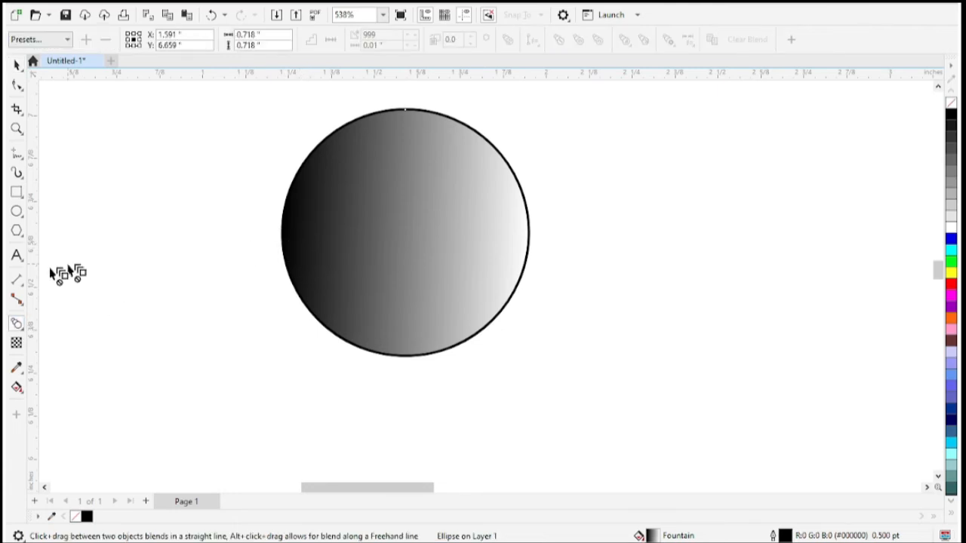
pyautogui.click(17, 387)
pyautogui.click(283, 230)
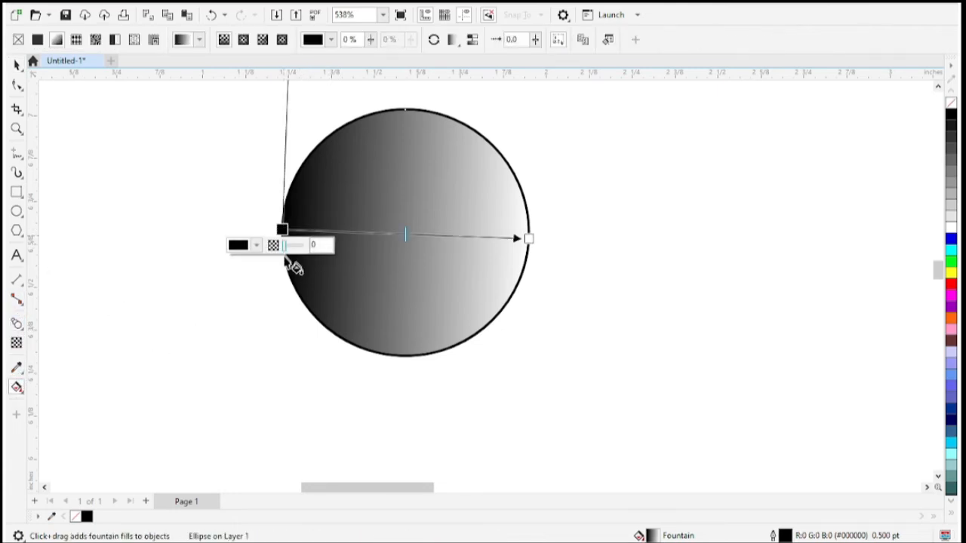
pyautogui.click(257, 245)
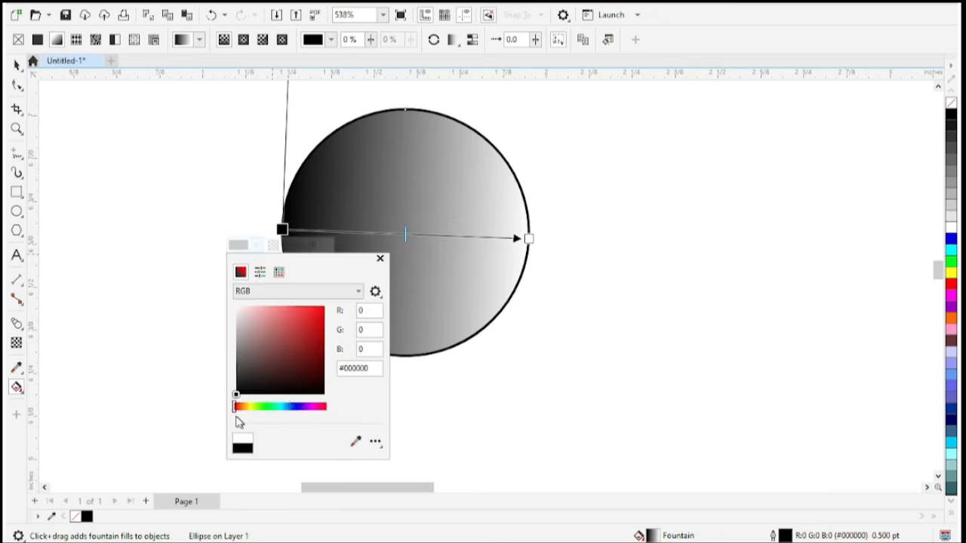
pyautogui.moveTo(236, 408)
pyautogui.mouseDown()
pyautogui.moveTo(314, 415)
pyautogui.moveTo(313, 406)
pyautogui.mouseUp()
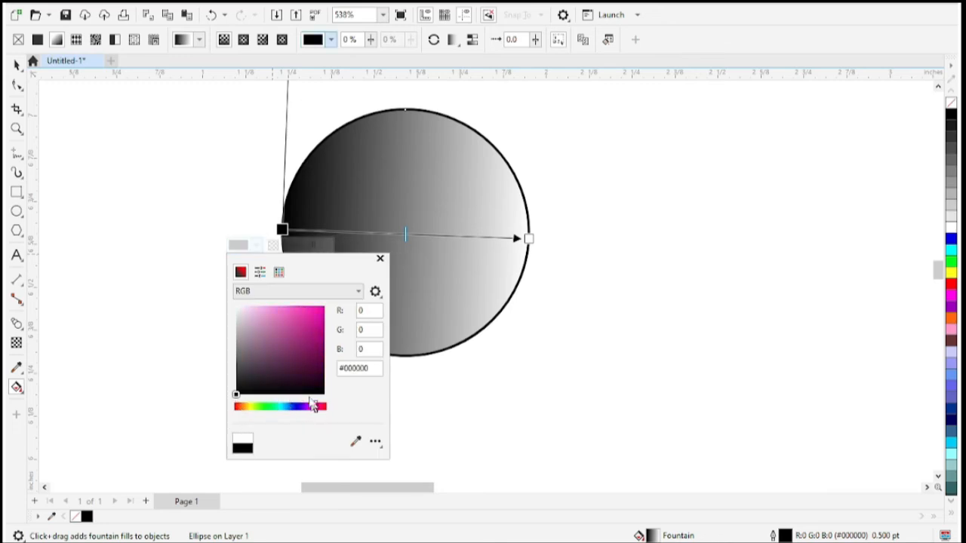
pyautogui.click(319, 311)
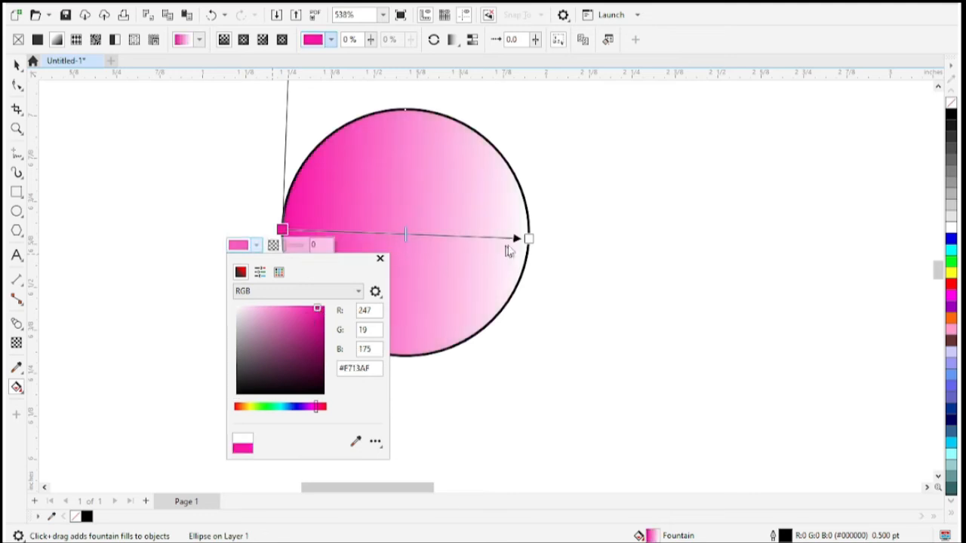
# Move the end node of the pink fountain fill level with its start node so the gradient runs horizontally.
pyautogui.click(529, 240)
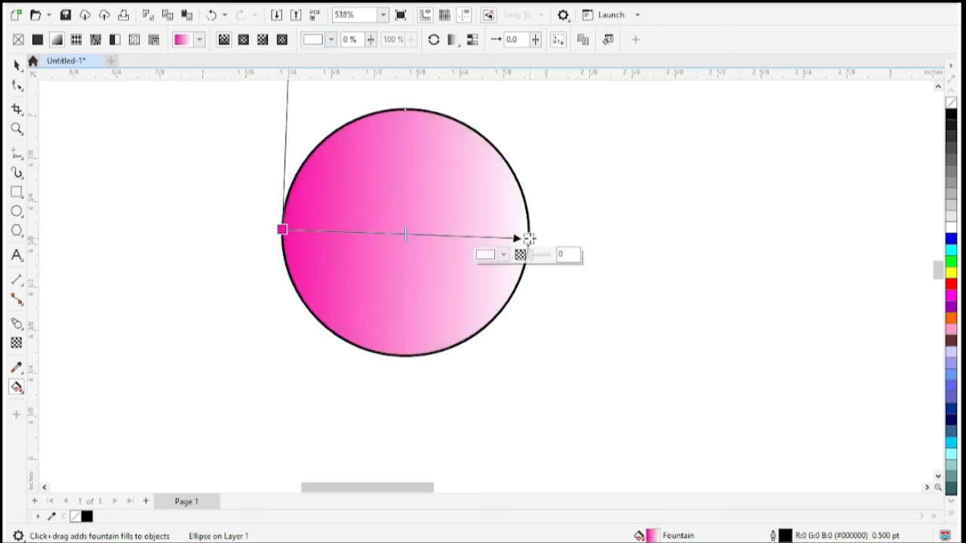
pyautogui.moveTo(530, 235); pyautogui.dragTo(532, 228)
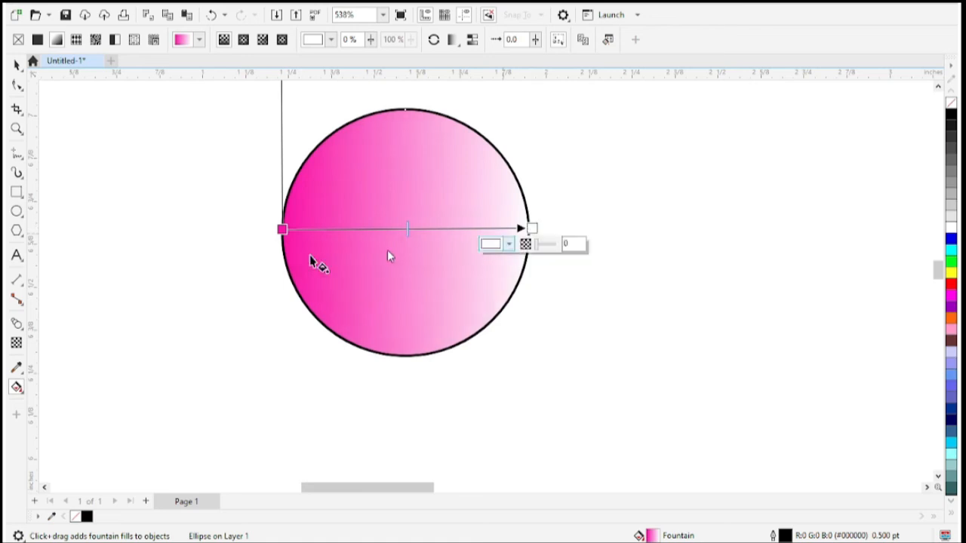
# Change the starting colour of the circle's fountain fill to turquoise #13F7E0, leaving the end colour white.
pyautogui.click(281, 229)
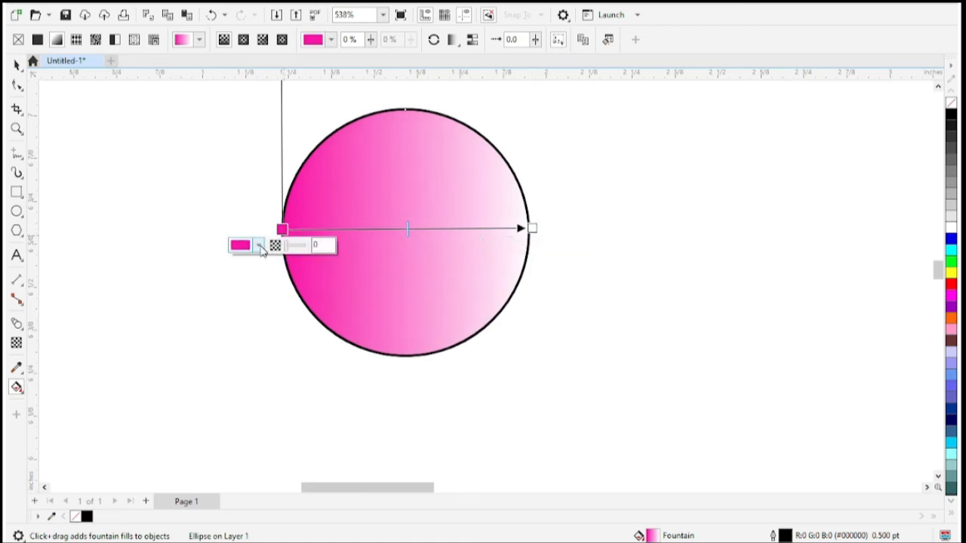
pyautogui.click(259, 246)
pyautogui.moveTo(320, 408); pyautogui.dragTo(281, 408)
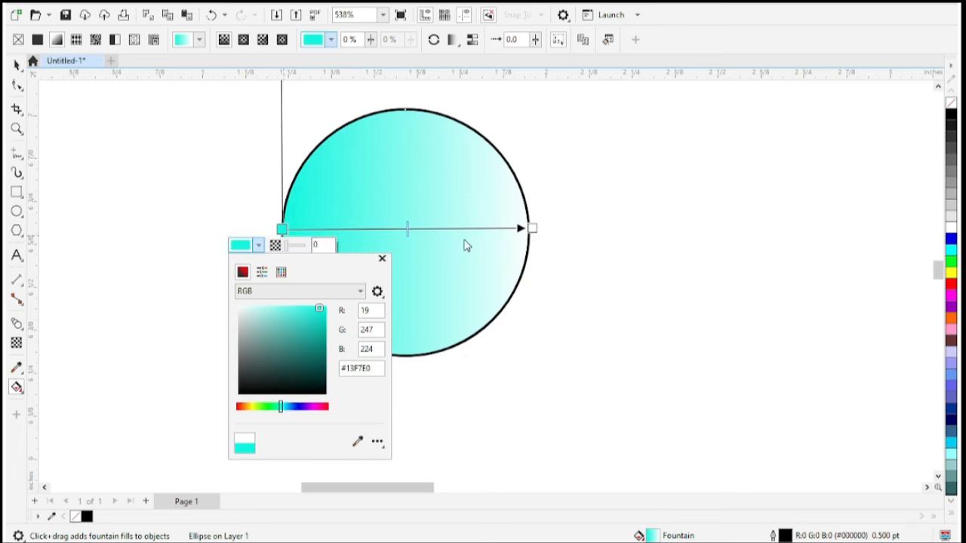
pyautogui.click(531, 228)
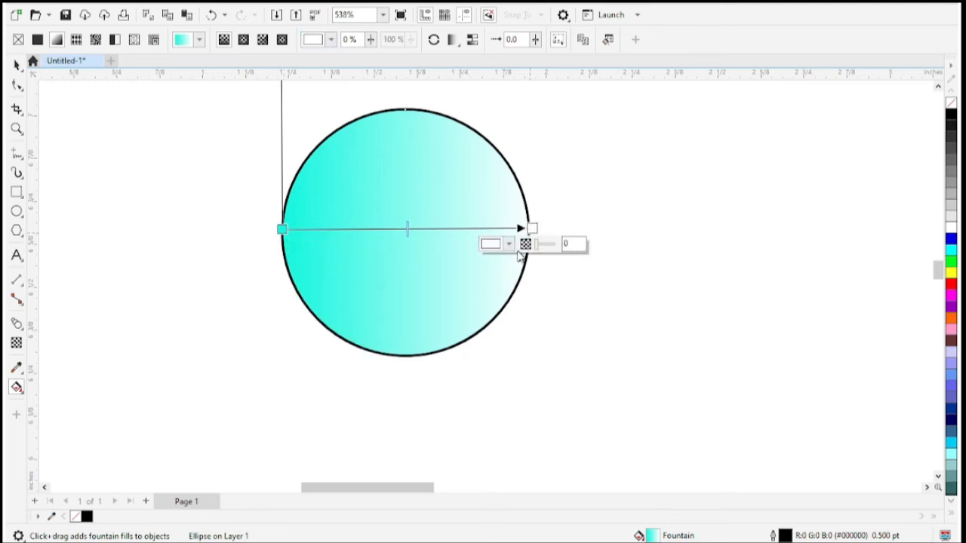
pyautogui.click(510, 246)
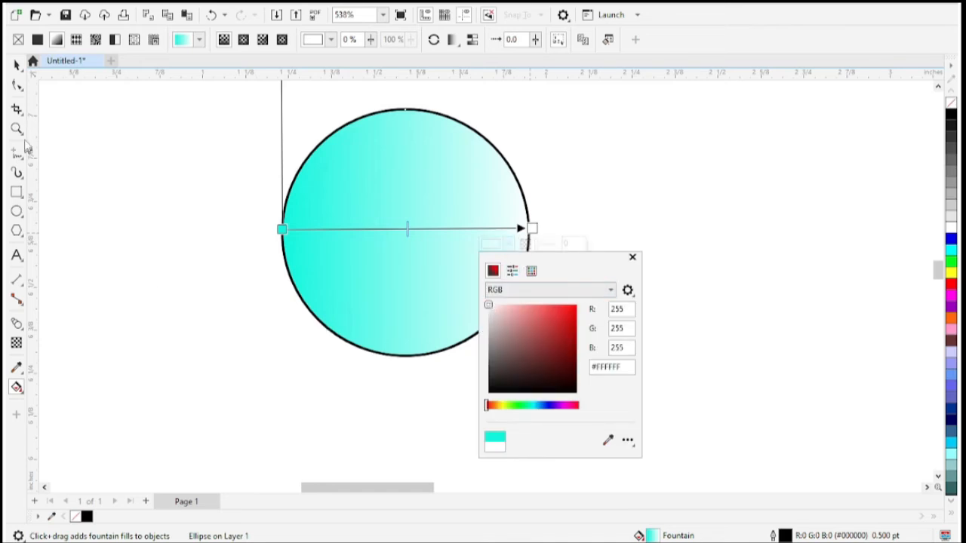
# Remove the outline from the turquoise gradient circle by setting its outline width to None.
pyautogui.rightClick(319, 199)
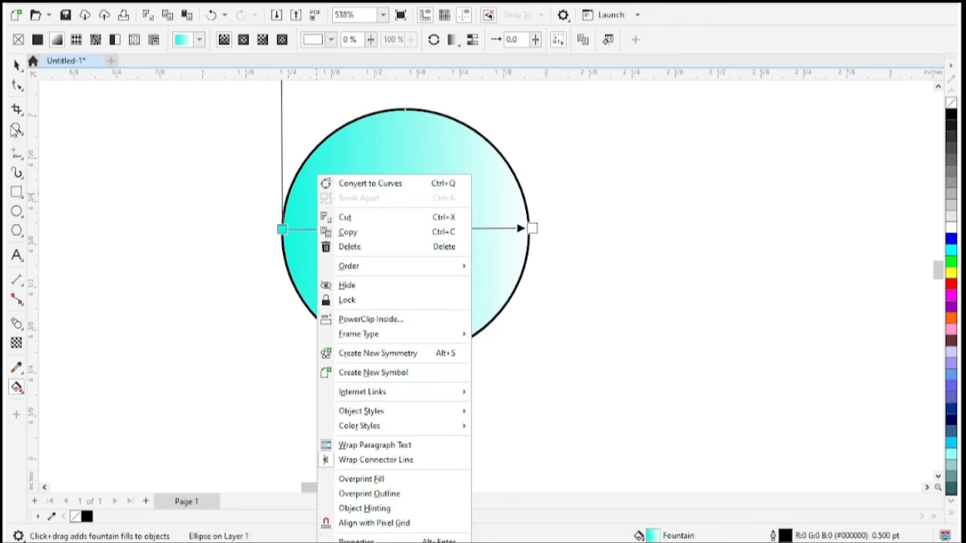
pyautogui.click(14, 130)
pyautogui.rightClick(380, 209)
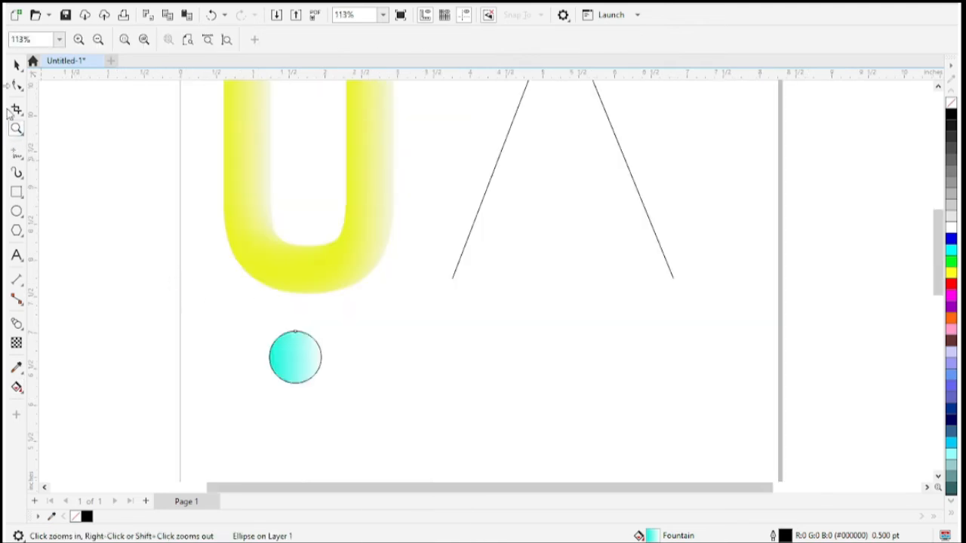
pyautogui.click(16, 65)
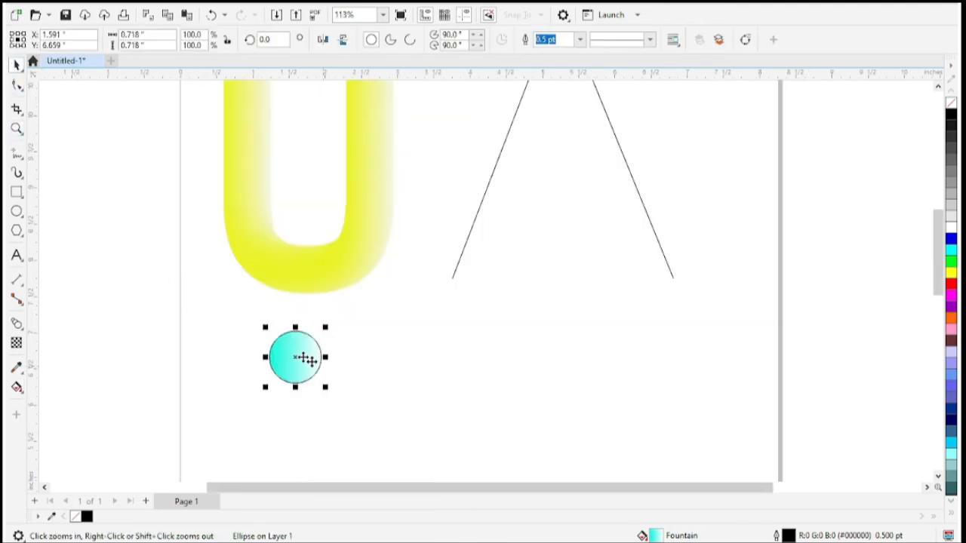
pyautogui.click(580, 40)
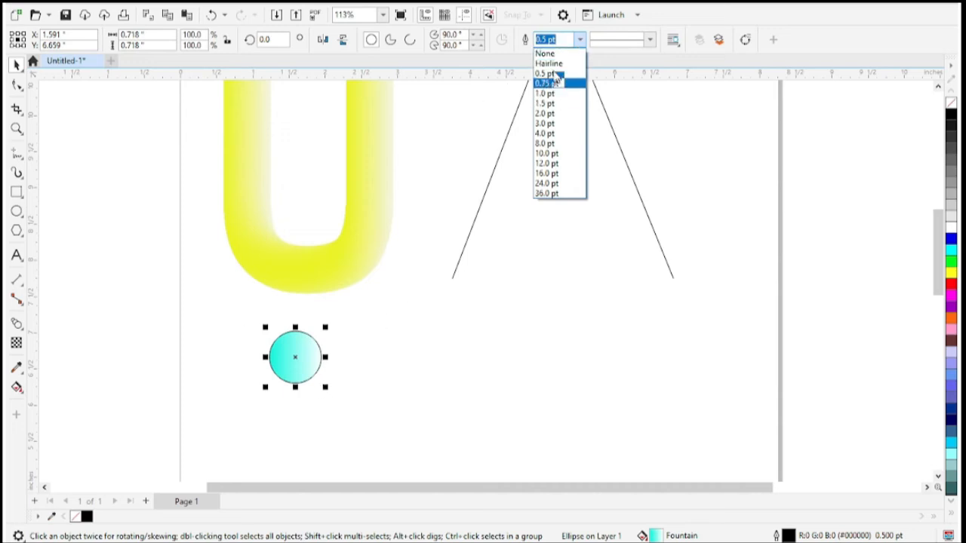
pyautogui.click(555, 55)
# Copy the turquoise circle to below the A's right leg, shift the original slightly left, and blend the two circles with 999 steps.
pyautogui.moveTo(301, 347); pyautogui.dragTo(677, 351)
pyautogui.moveTo(296, 361); pyautogui.dragTo(275, 362)
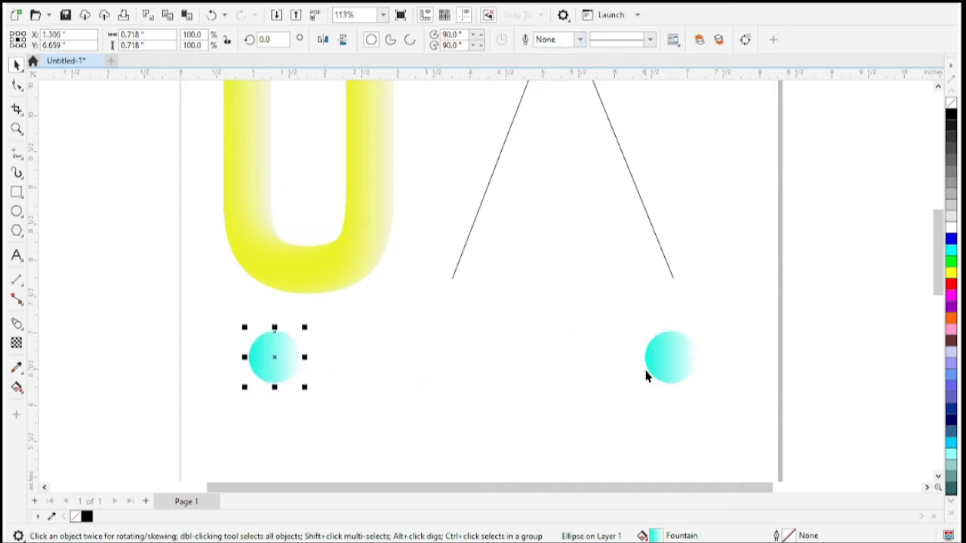
pyautogui.click(16, 324)
pyautogui.moveTo(289, 378); pyautogui.dragTo(670, 370)
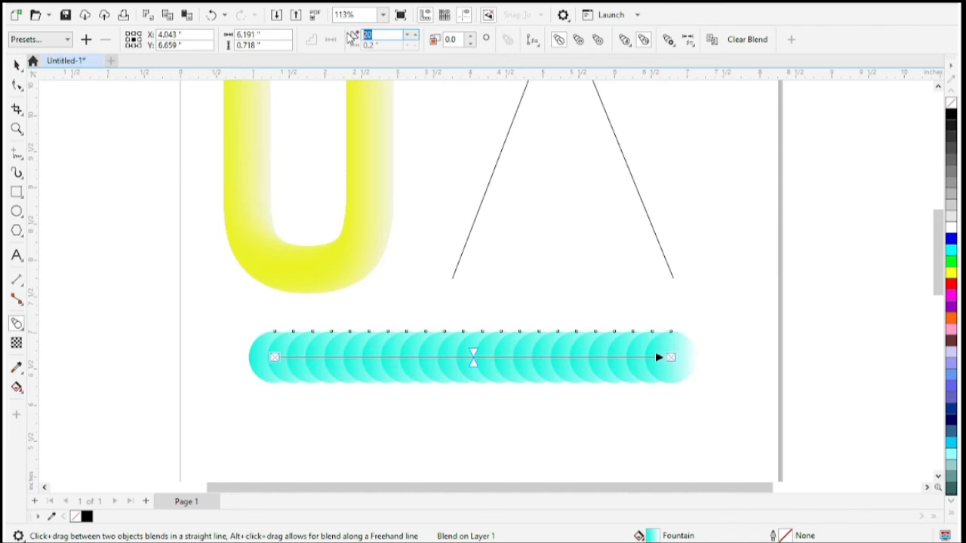
pyautogui.press('Return')
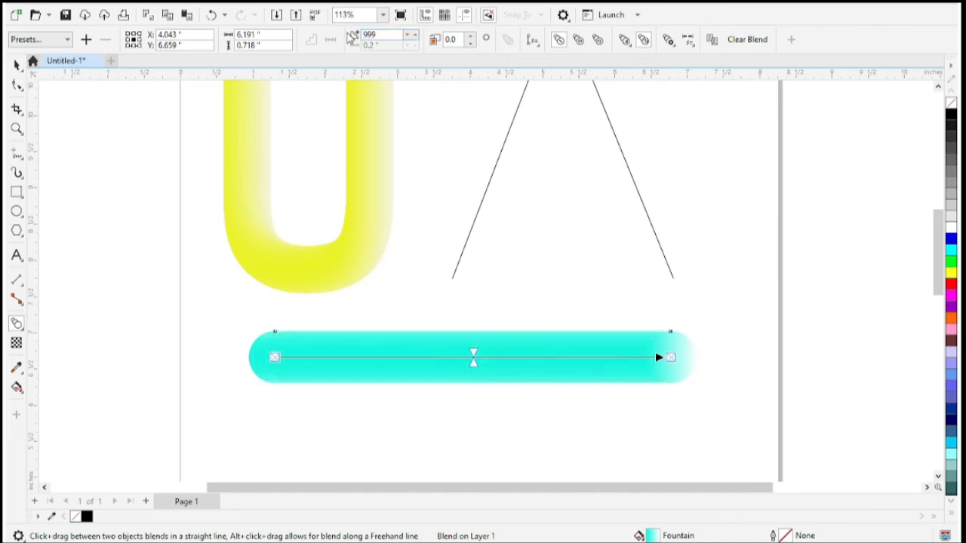
# Assign the turquoise blend to a new path, using the open outline of the A.
pyautogui.click(17, 64)
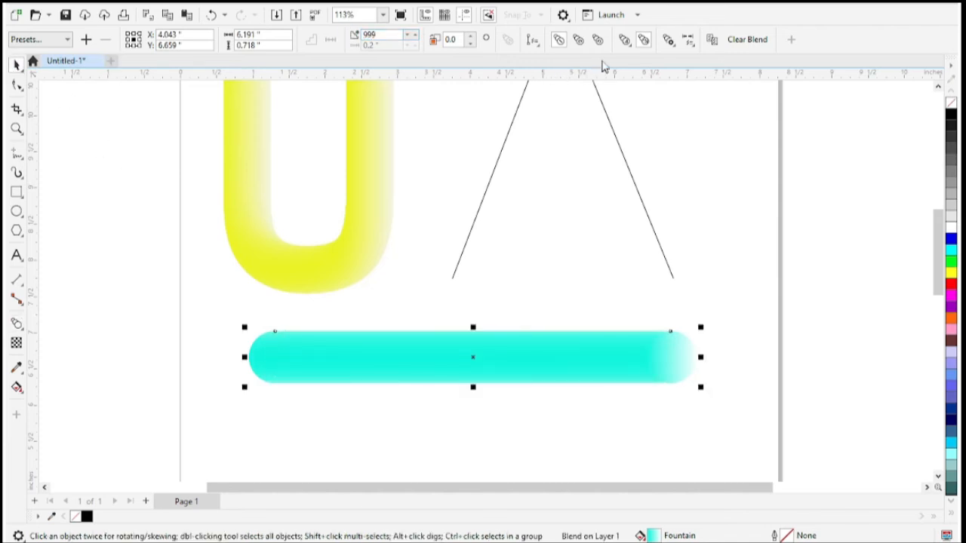
pyautogui.click(670, 44)
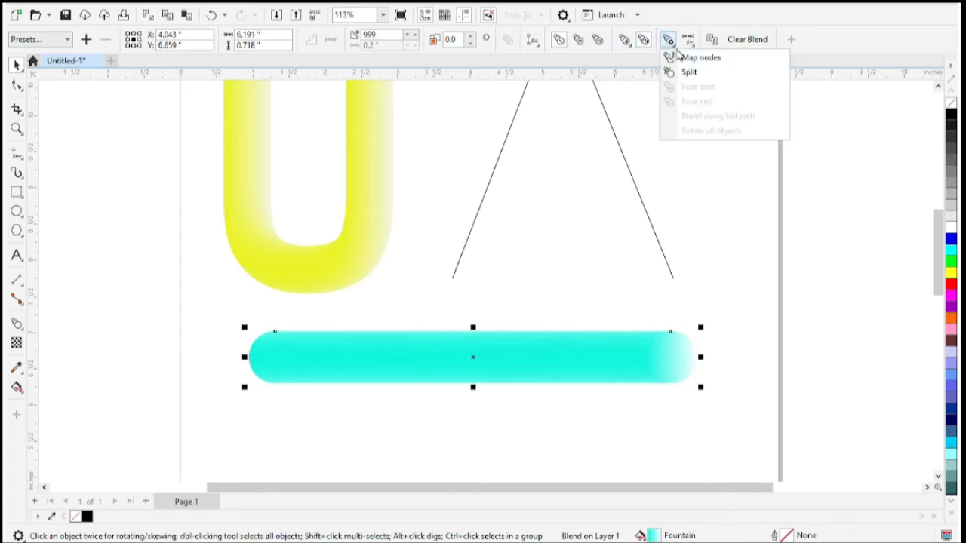
pyautogui.click(651, 47)
pyautogui.click(531, 43)
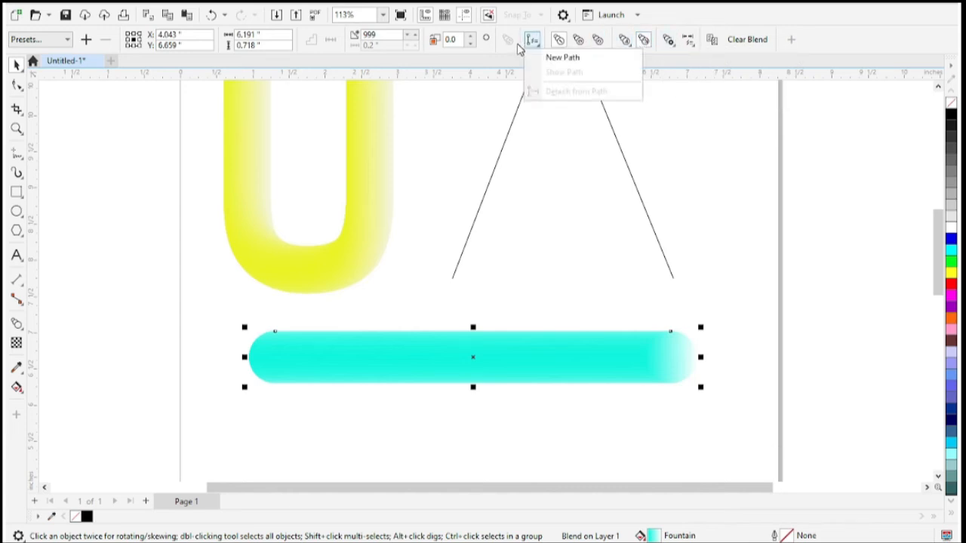
pyautogui.click(549, 58)
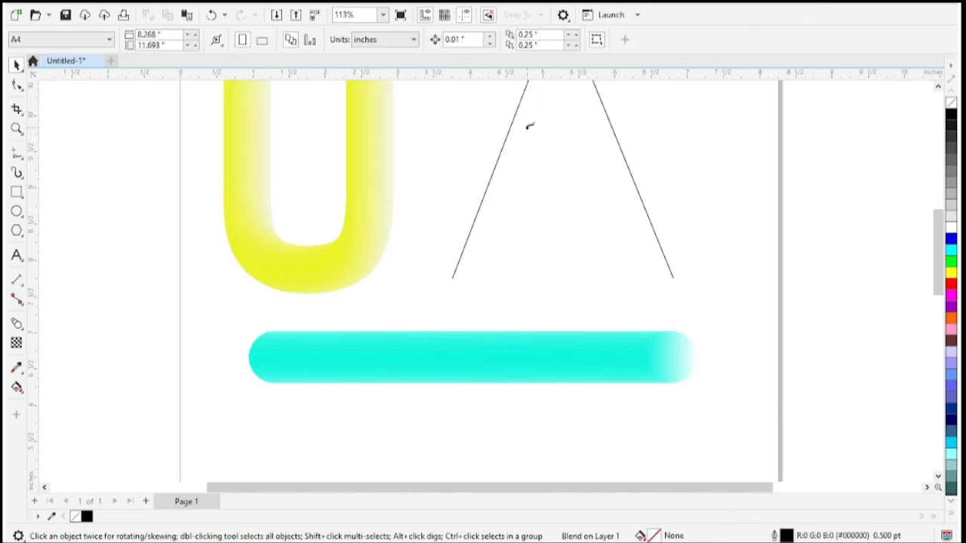
pyautogui.click(497, 161)
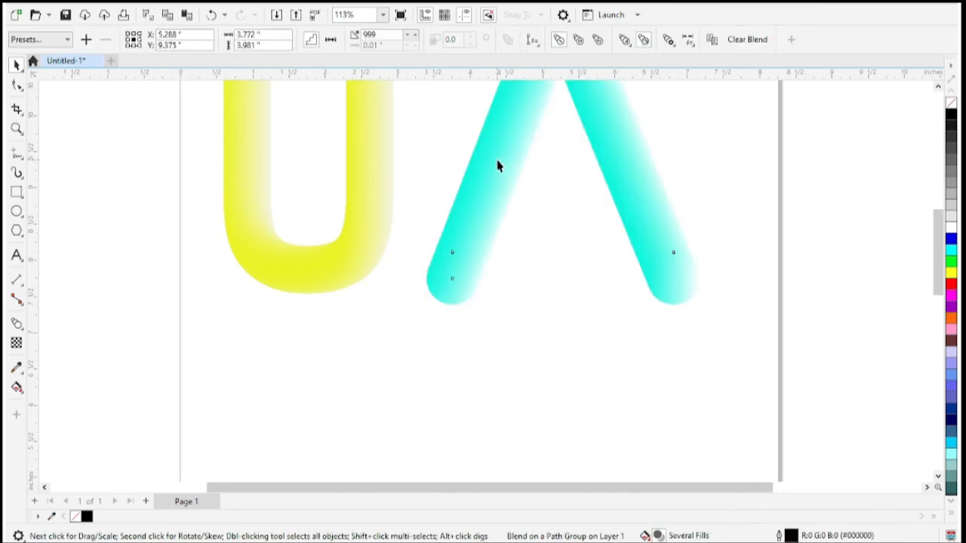
# Duplicate both the yellow U and the turquoise A about 4.1 inches straight below the originals.
pyautogui.click(18, 130)
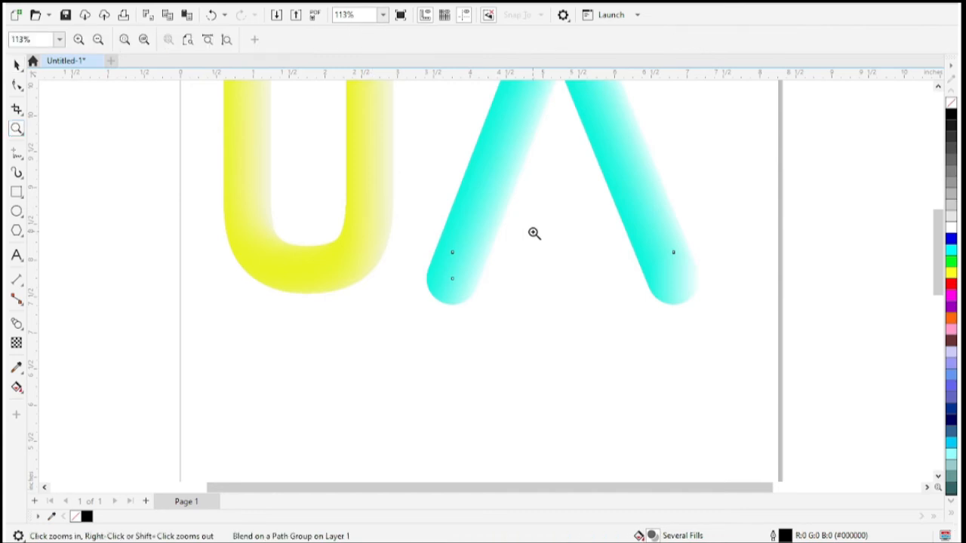
pyautogui.rightClick(533, 233)
pyautogui.rightClick(529, 234)
pyautogui.moveTo(352, 115); pyautogui.dragTo(629, 349)
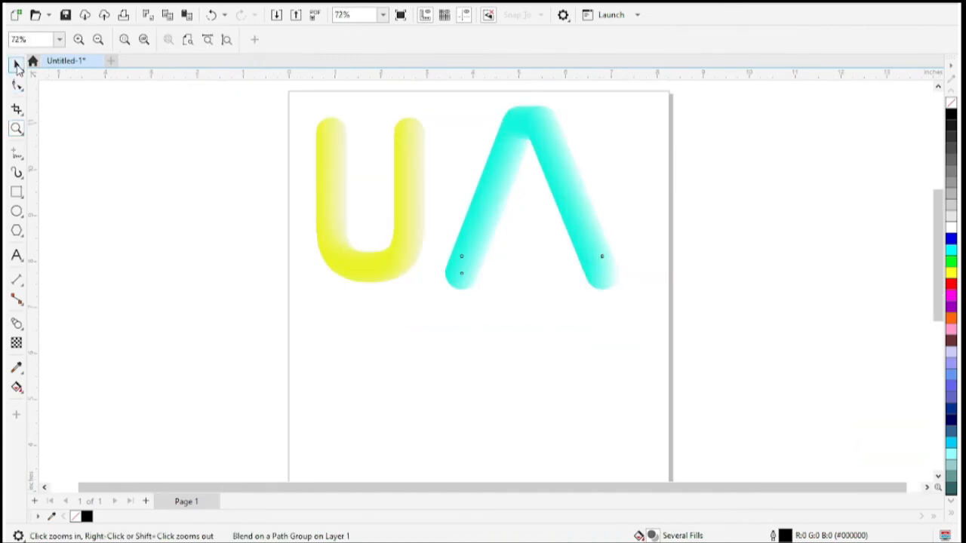
pyautogui.click(17, 66)
pyautogui.moveTo(267, 95); pyautogui.dragTo(705, 349)
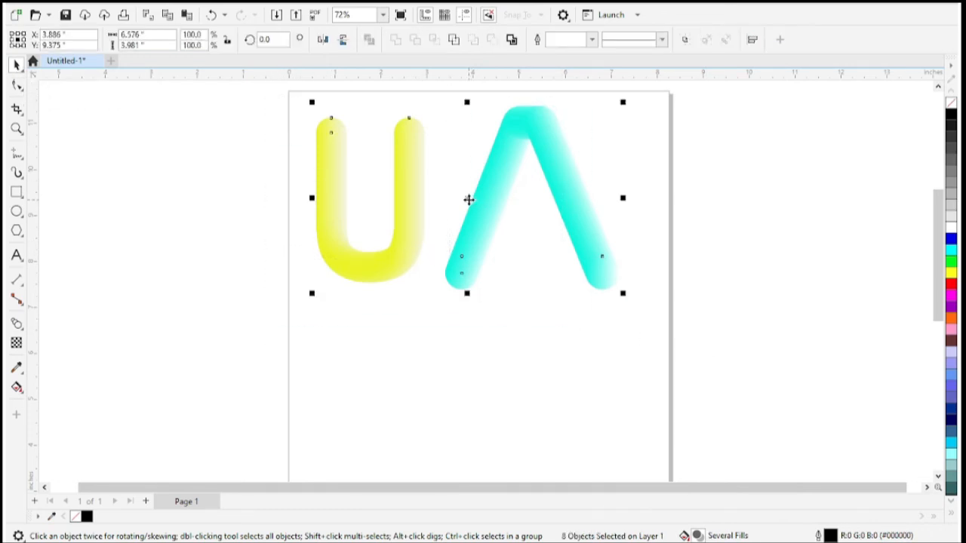
pyautogui.moveTo(468, 199); pyautogui.dragTo(500, 393)
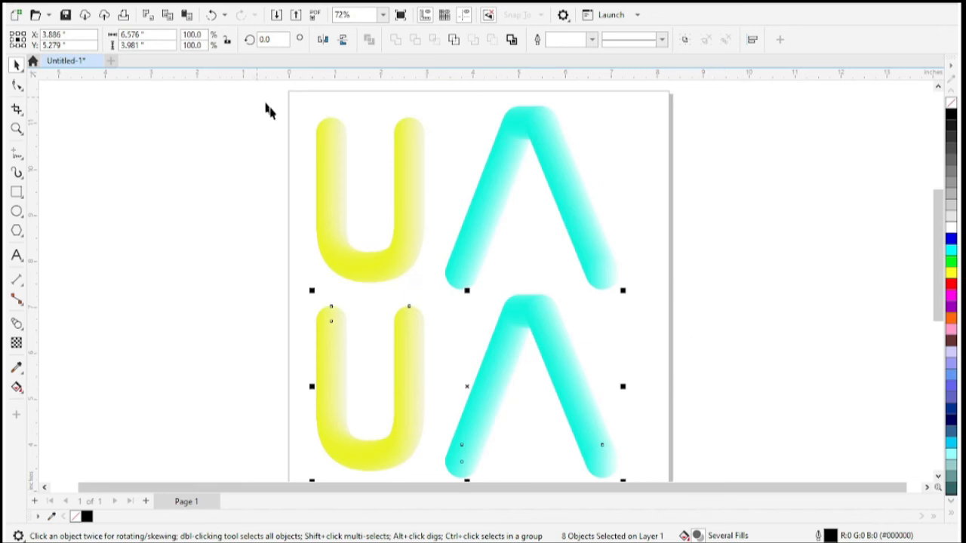
# Apply a counterclockwise colour blend to the lower U and a clockwise colour blend to the lower A.
pyautogui.moveTo(266, 106); pyautogui.dragTo(335, 341)
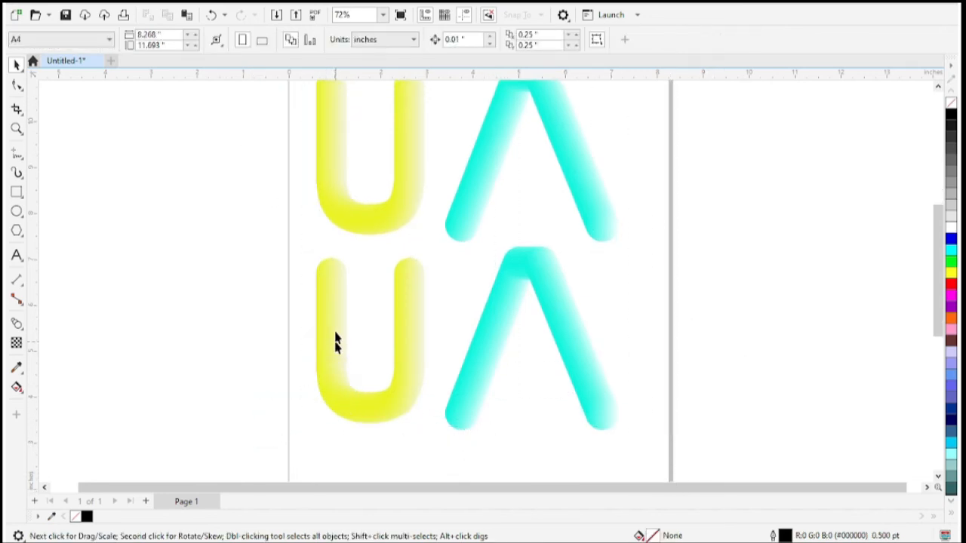
pyautogui.click(335, 336)
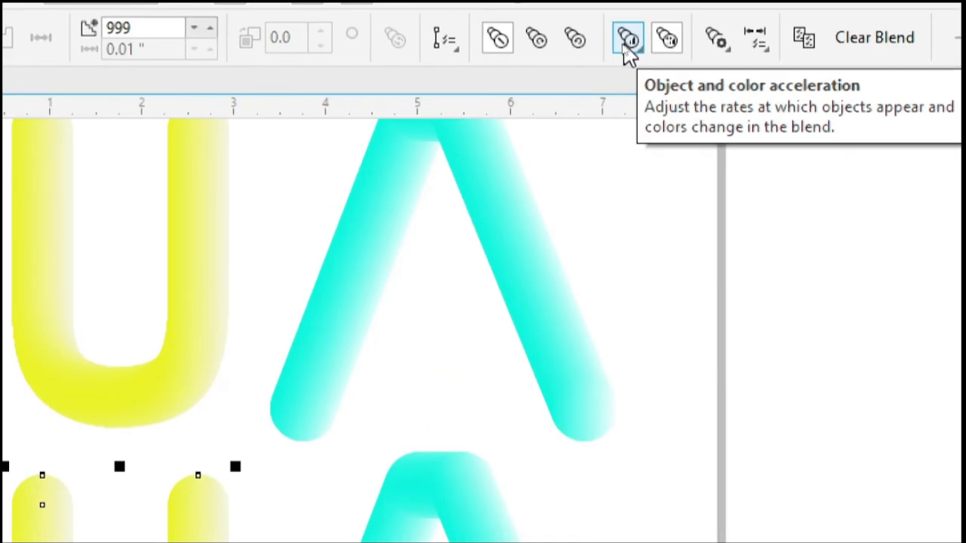
pyautogui.click(626, 39)
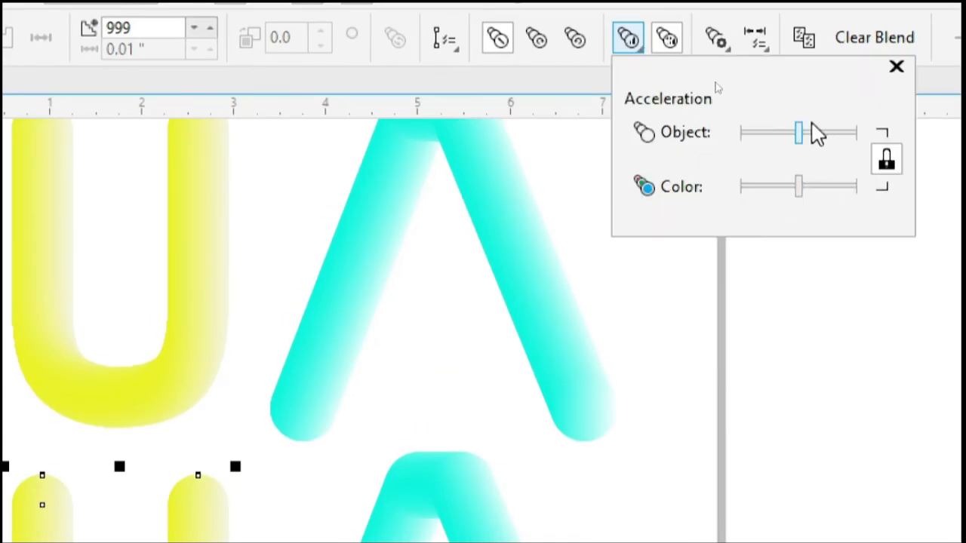
pyautogui.click(580, 45)
pyautogui.click(580, 46)
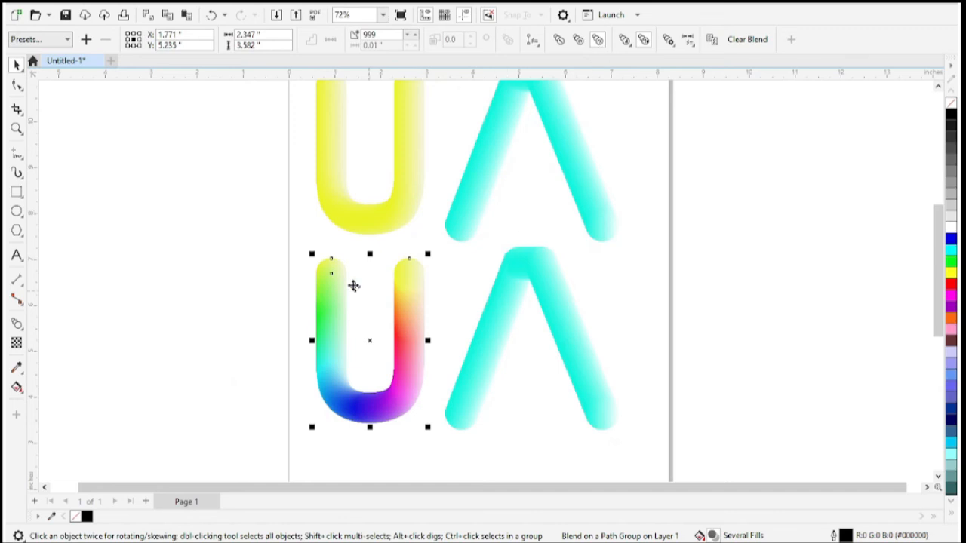
pyautogui.click(513, 280)
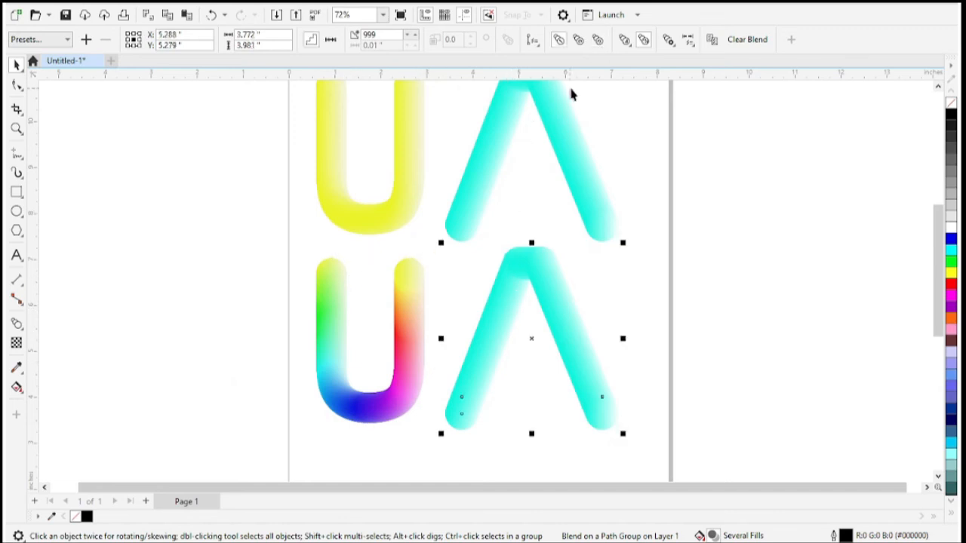
pyautogui.click(580, 42)
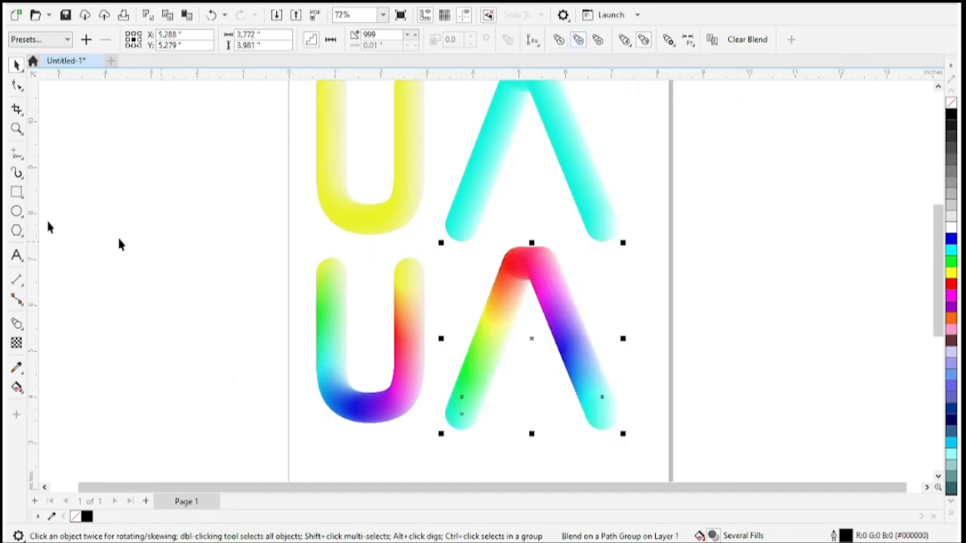
# Scale all four letters together to about 3.67 by 4.51 inches and move them to the page's upper left area.
pyautogui.click(17, 130)
pyautogui.rightClick(434, 282)
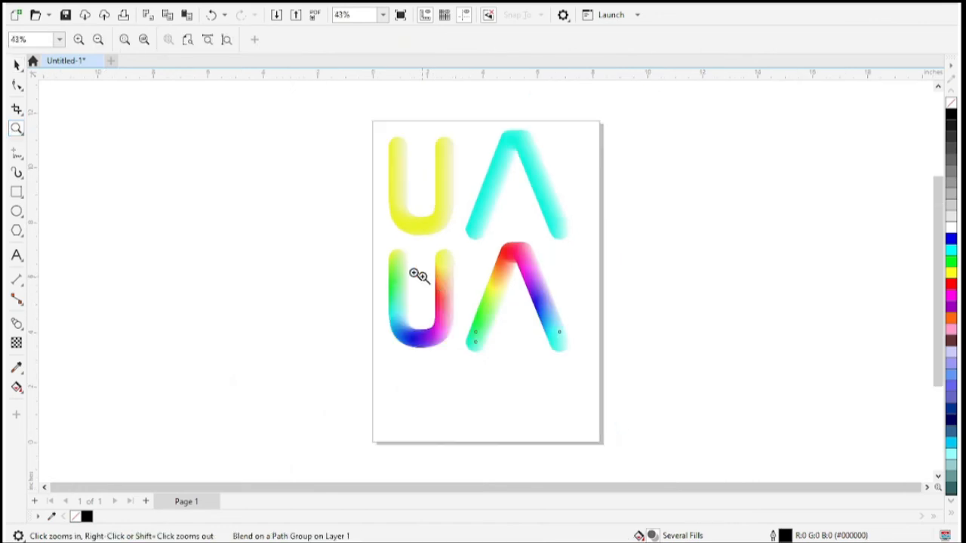
pyautogui.moveTo(317, 107); pyautogui.dragTo(706, 388)
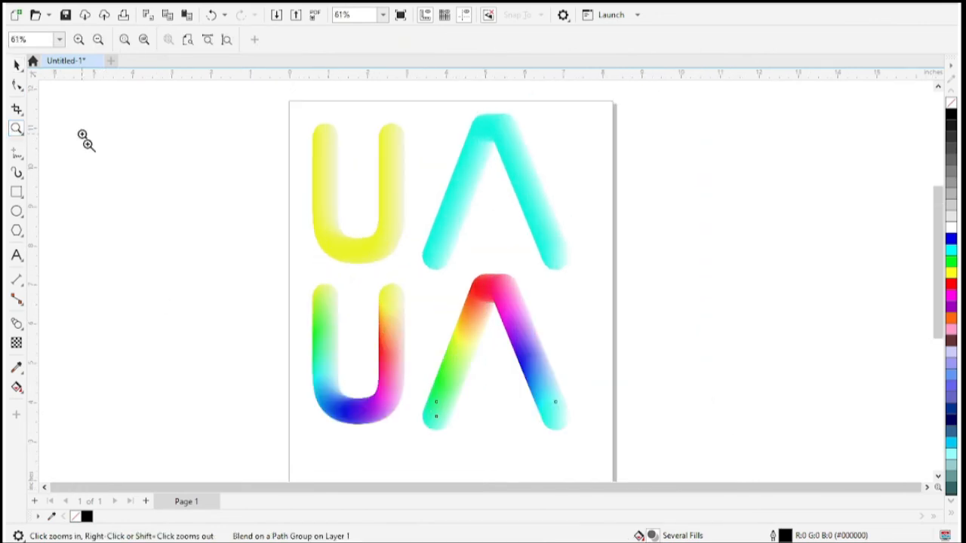
pyautogui.click(17, 65)
pyautogui.moveTo(254, 119); pyautogui.dragTo(643, 462)
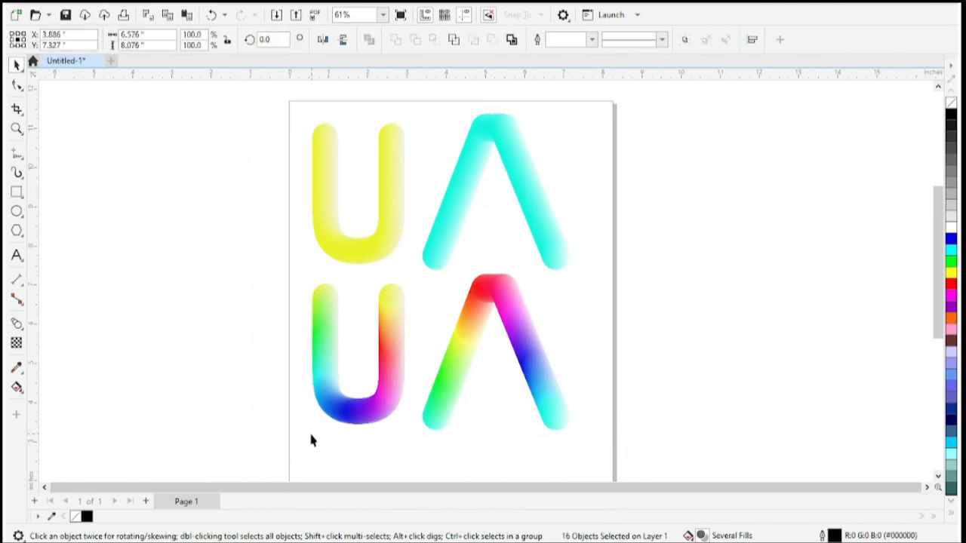
pyautogui.click(241, 112)
pyautogui.moveTo(241, 109); pyautogui.dragTo(637, 466)
pyautogui.moveTo(308, 434); pyautogui.dragTo(400, 301)
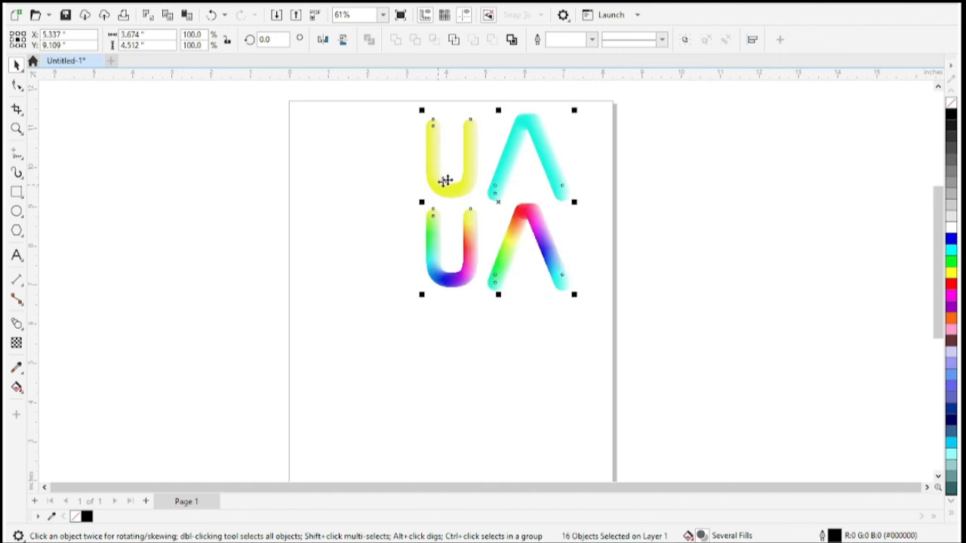
pyautogui.moveTo(498, 205); pyautogui.dragTo(380, 221)
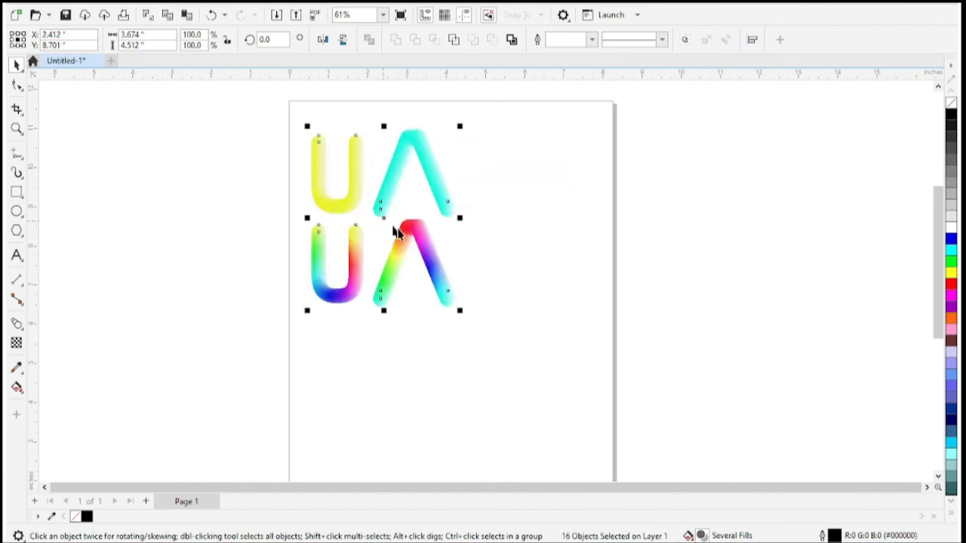
# Move the rainbow UA pair beside the yellow and turquoise pair, and scale the whole row to about 5.03 by 1.55 inches.
pyautogui.click(519, 298)
pyautogui.moveTo(503, 362); pyautogui.dragTo(504, 361)
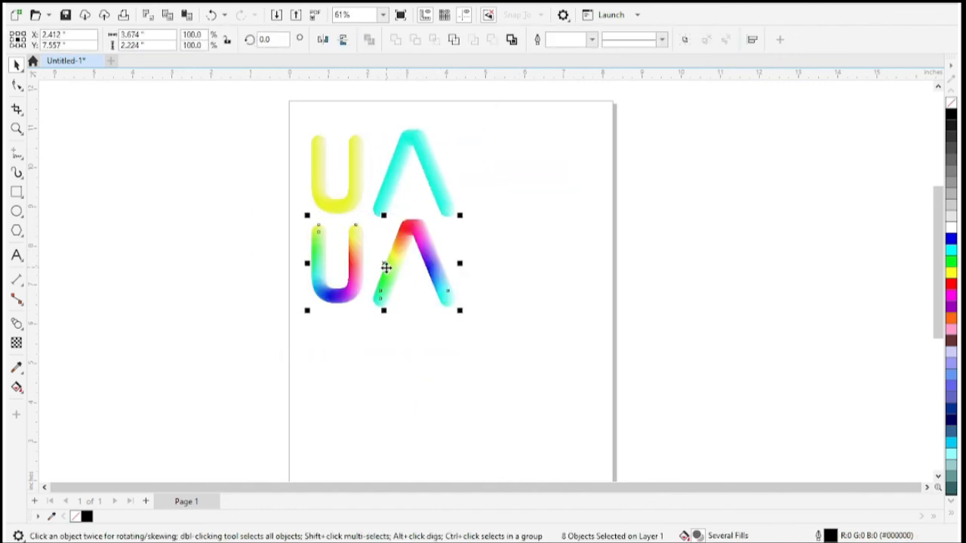
pyautogui.moveTo(384, 267); pyautogui.dragTo(533, 187)
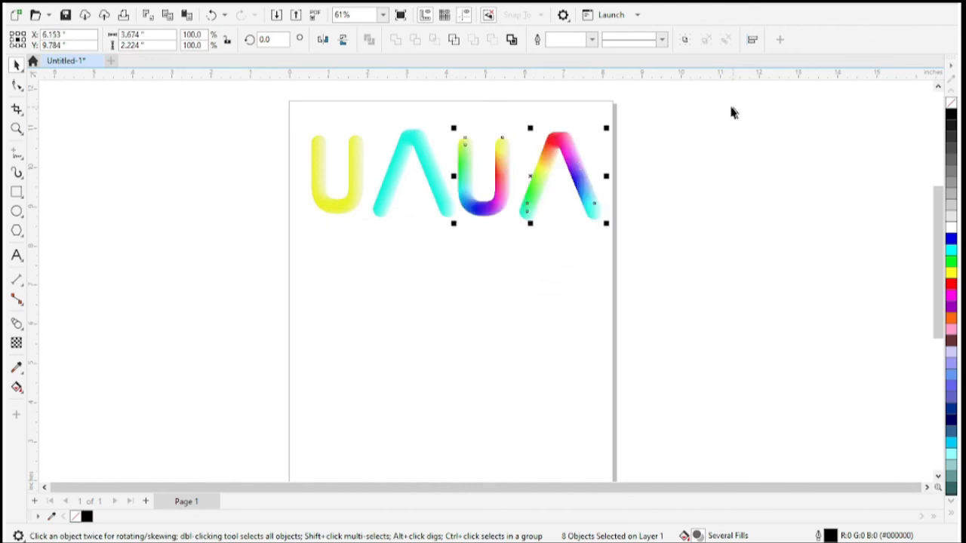
pyautogui.moveTo(694, 114); pyautogui.dragTo(235, 249)
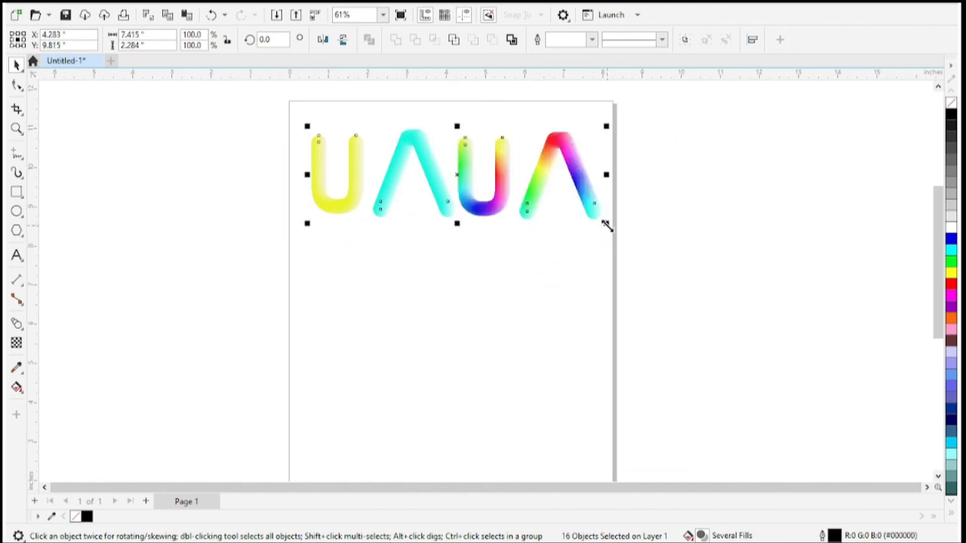
pyautogui.moveTo(607, 226); pyautogui.dragTo(443, 189)
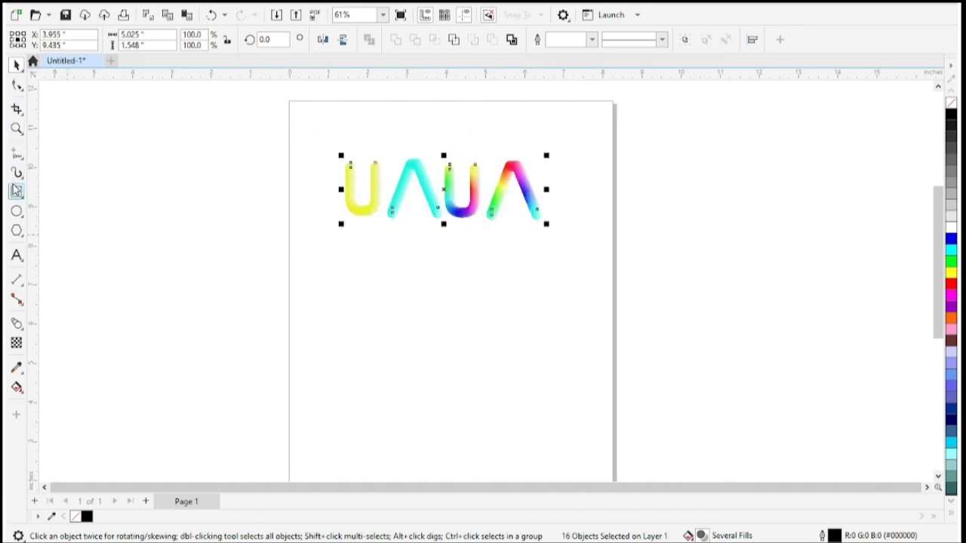
# Change the document's measurement units to pixels with nothing selected.
pyautogui.click(135, 179)
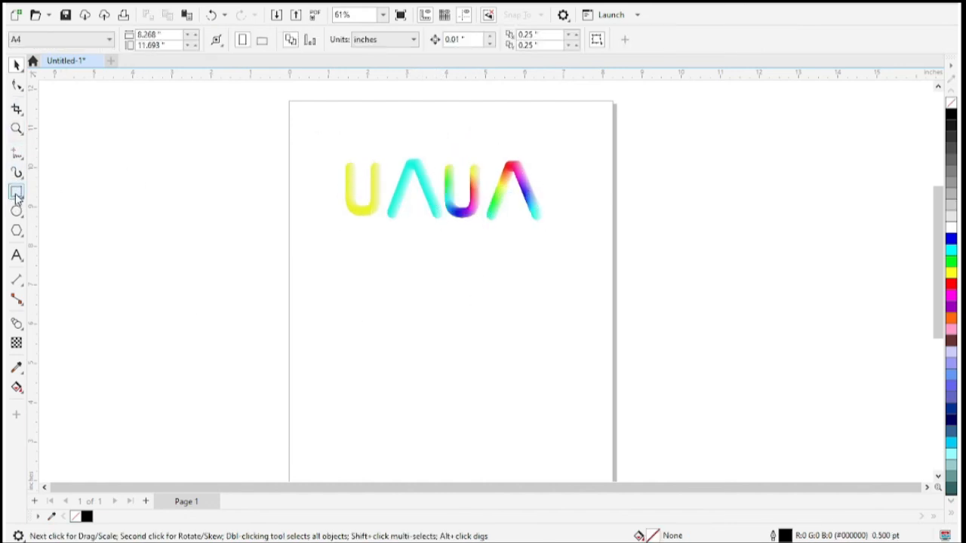
pyautogui.click(392, 43)
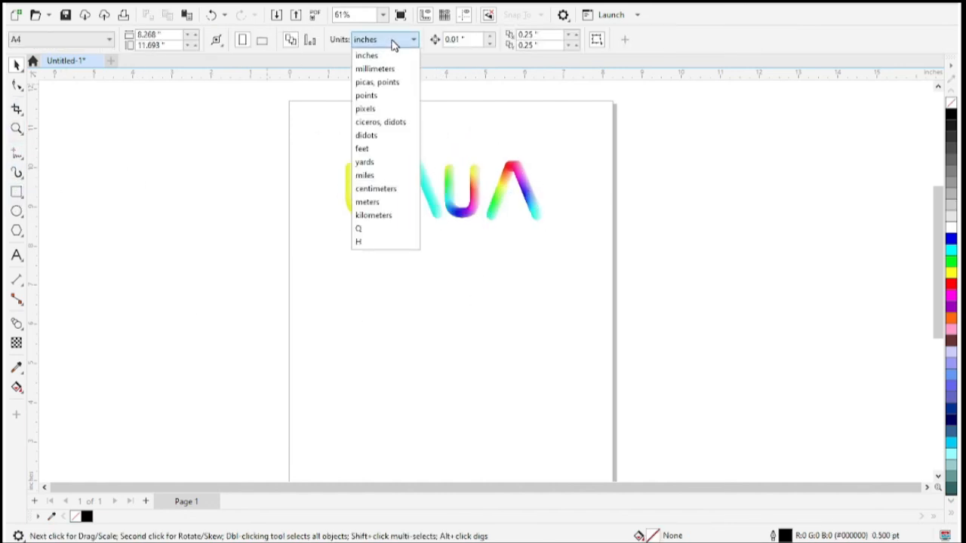
pyautogui.click(396, 113)
# Draw a rectangle beside the letters and set its size to 1280 by 720 px.
pyautogui.click(17, 192)
pyautogui.moveTo(158, 210); pyautogui.dragTo(302, 319)
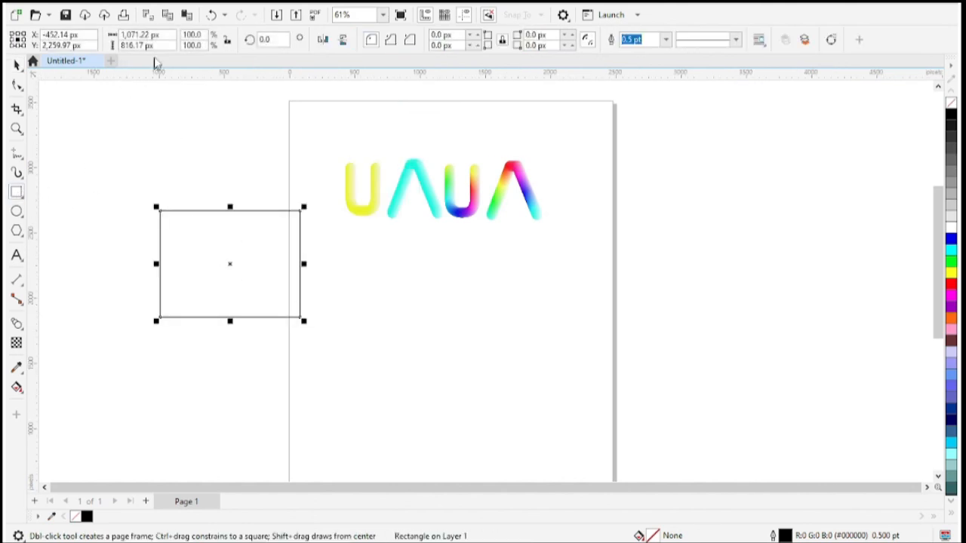
pyautogui.click(166, 35)
pyautogui.write('1280')
pyautogui.press('Tab')
pyautogui.write('7')
pyautogui.press('Return')
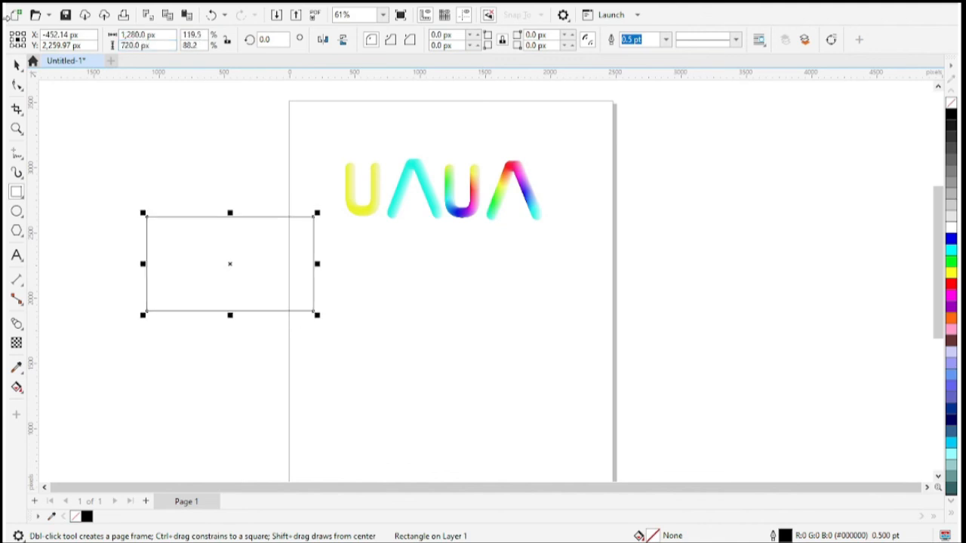
# Place the rectangle as a black backdrop behind the letters and scale the letter row to about 997 by 307 px inside it.
pyautogui.click(16, 65)
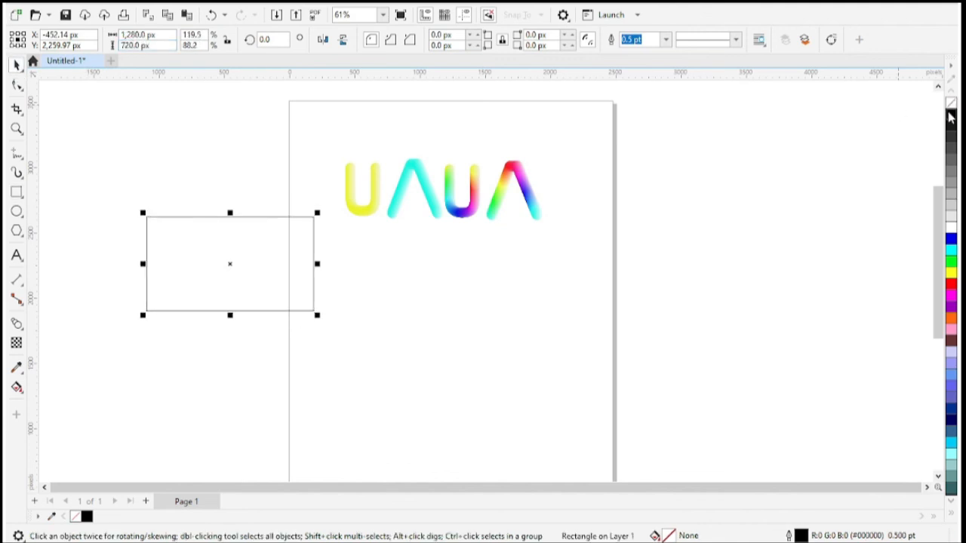
pyautogui.click(951, 114)
pyautogui.moveTo(269, 243); pyautogui.dragTo(481, 166)
pyautogui.hotkey('shift', 'pagedown')
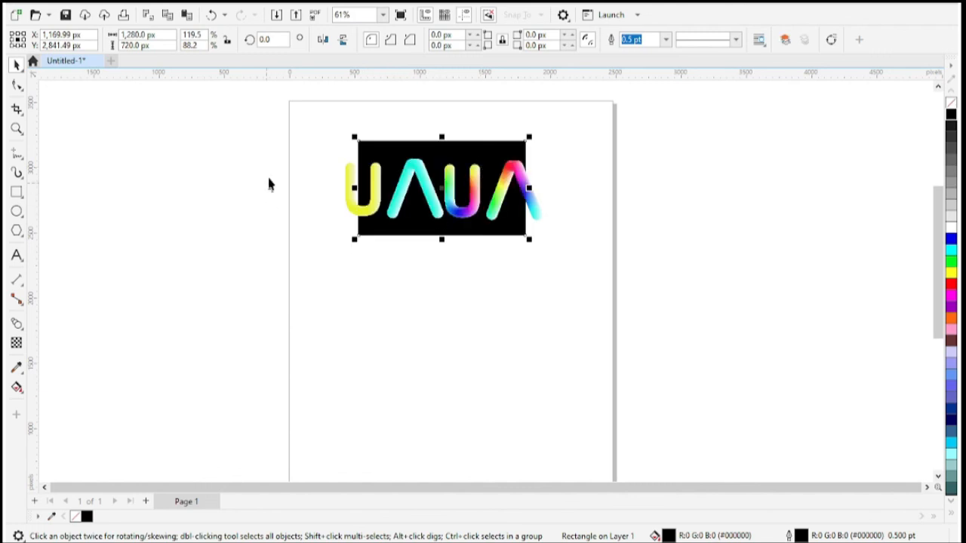
pyautogui.moveTo(294, 152); pyautogui.dragTo(513, 231)
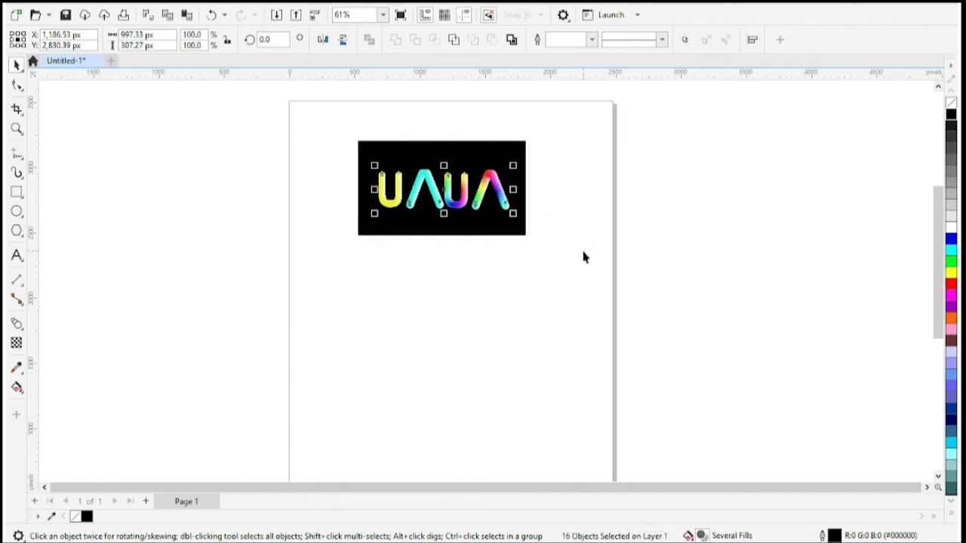
# Select the four letters together with the black background and preview the artwork.
pyautogui.click(17, 128)
pyautogui.moveTo(308, 121); pyautogui.dragTo(601, 266)
pyautogui.moveTo(199, 126); pyautogui.dragTo(716, 422)
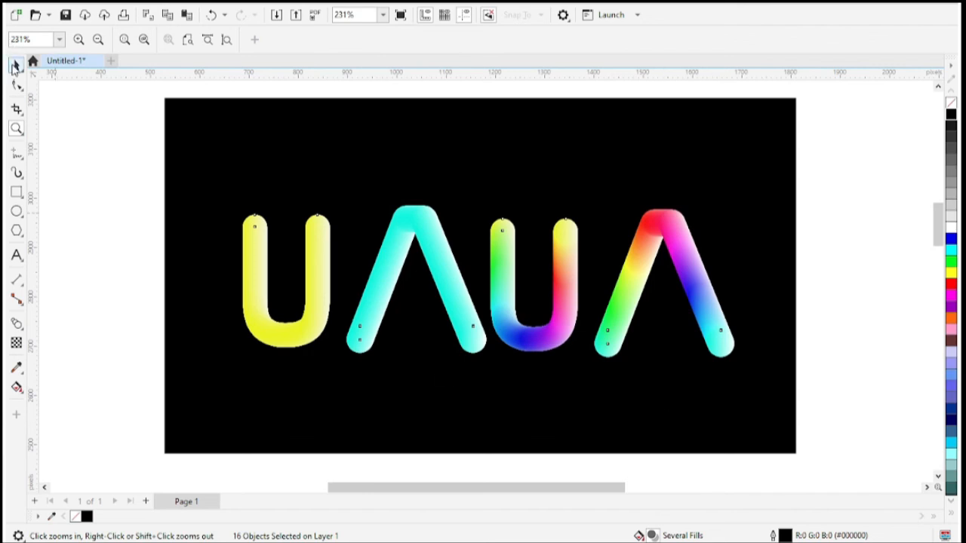
pyautogui.click(15, 65)
pyautogui.moveTo(155, 93); pyautogui.dragTo(820, 459)
pyautogui.click(17, 129)
pyautogui.click(81, 6)
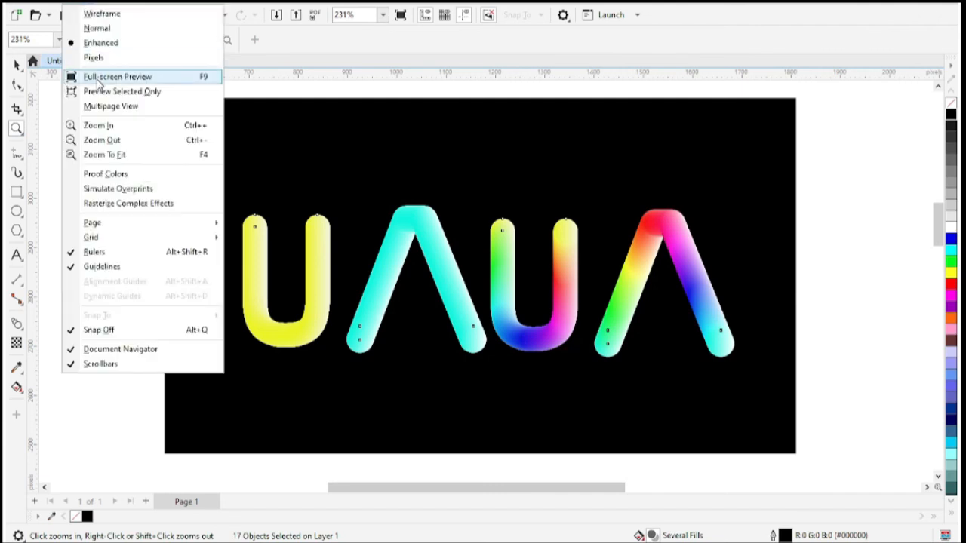